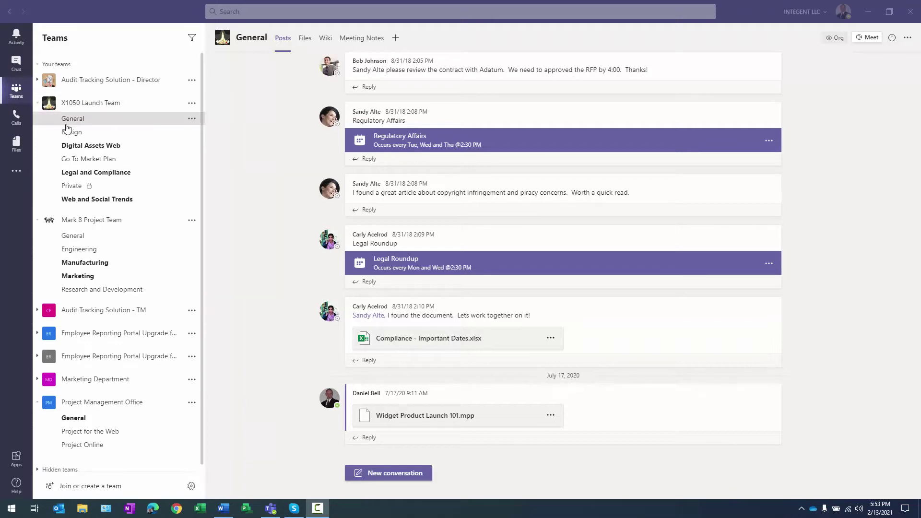
Step: Open the Files tab of the X1050 Launch Team's General channel
{"action": "left_click", "coordinate": [304, 39]}
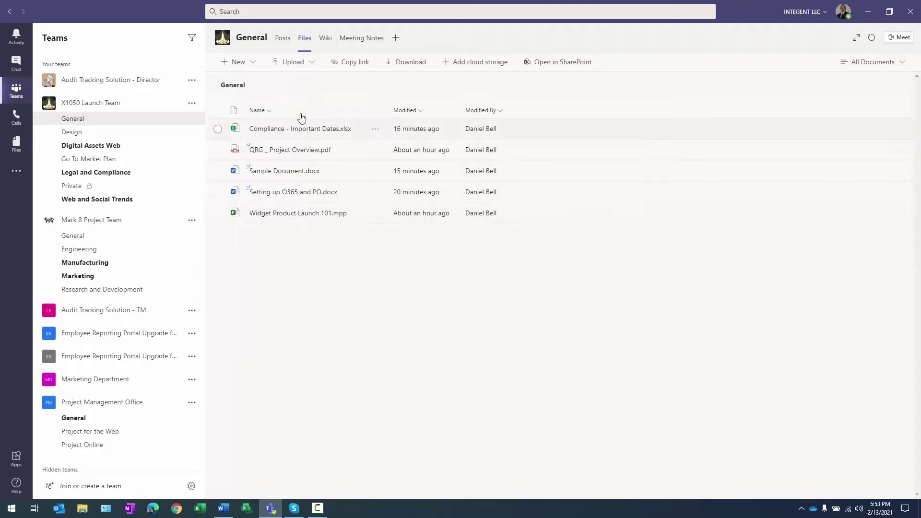
Step: Upload the Completed Guides folder from Documents into the General channel's files
{"action": "left_click", "coordinate": [299, 61]}
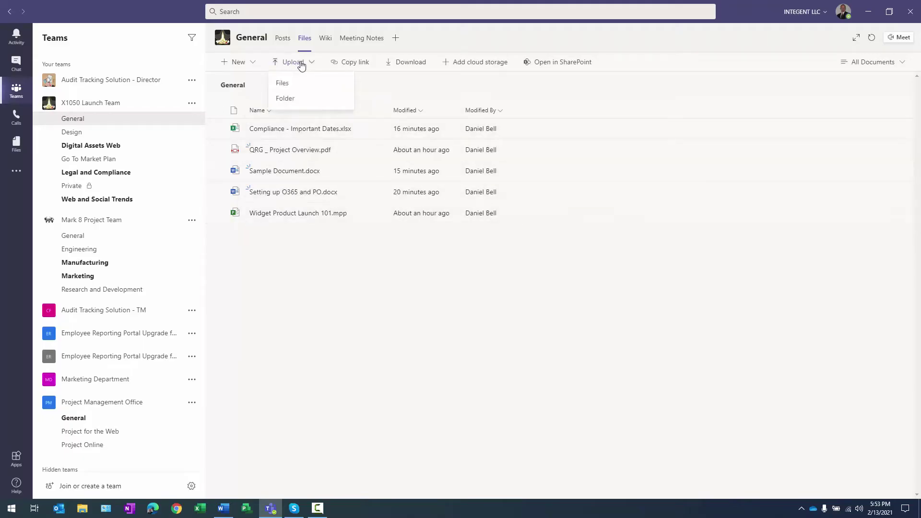
{"action": "left_click", "coordinate": [290, 97]}
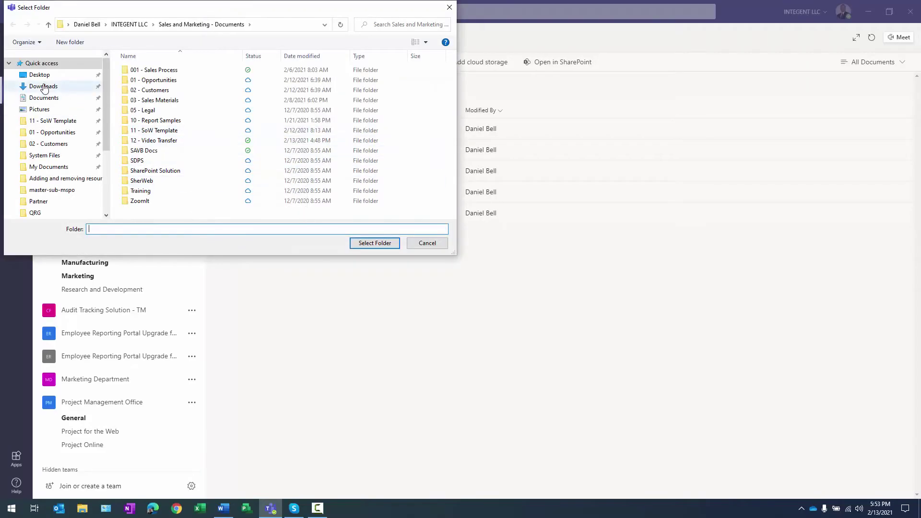
{"action": "left_click", "coordinate": [44, 97]}
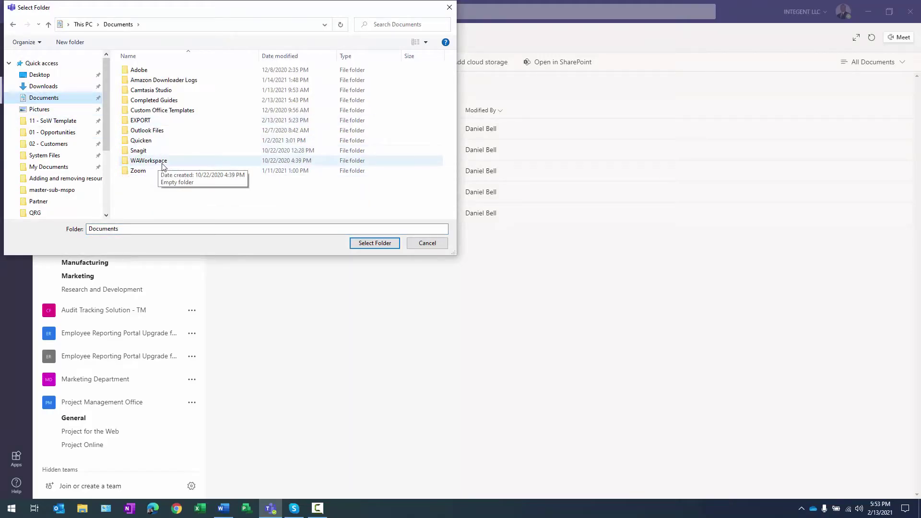
{"action": "left_click", "coordinate": [153, 100]}
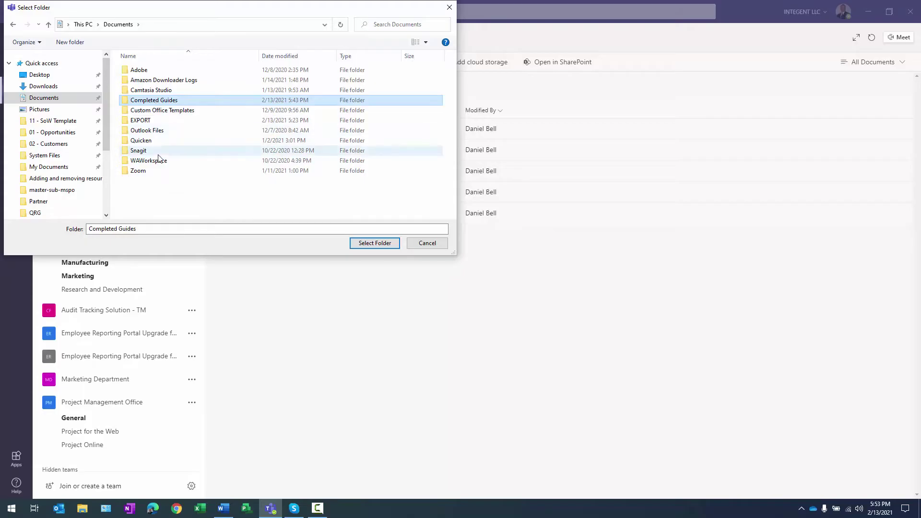
{"action": "left_click", "coordinate": [375, 245]}
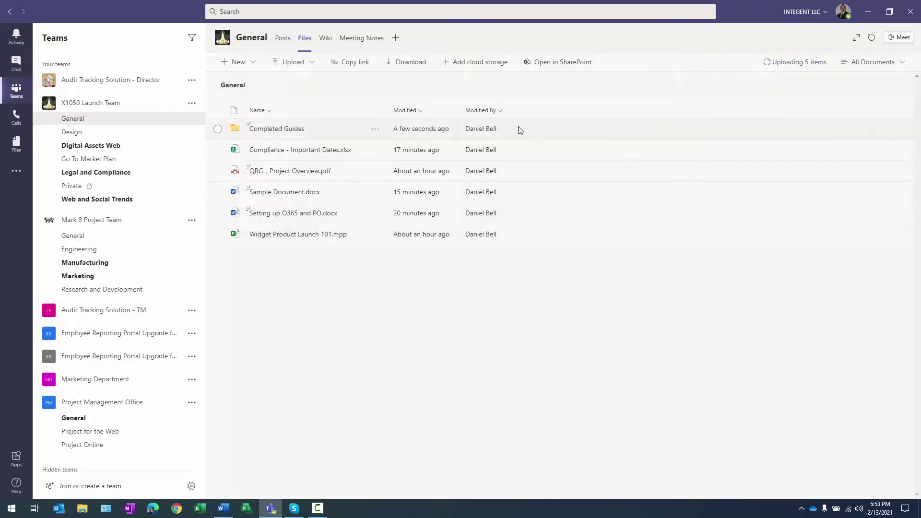
Step: Look inside Completed Guides, then upload 'Add a new user and Admin.docx' to General's files
{"action": "left_click", "coordinate": [267, 132]}
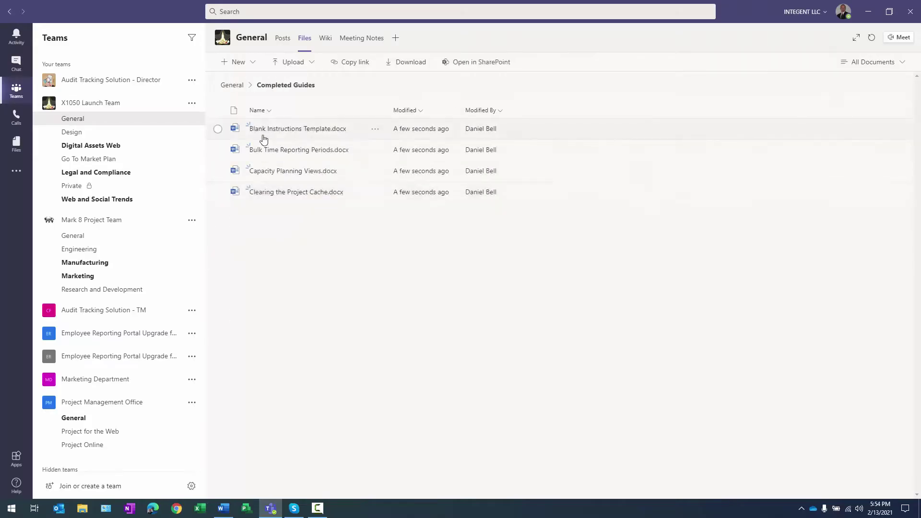
{"action": "left_click", "coordinate": [230, 84]}
{"action": "left_click", "coordinate": [301, 63]}
{"action": "left_click", "coordinate": [297, 82]}
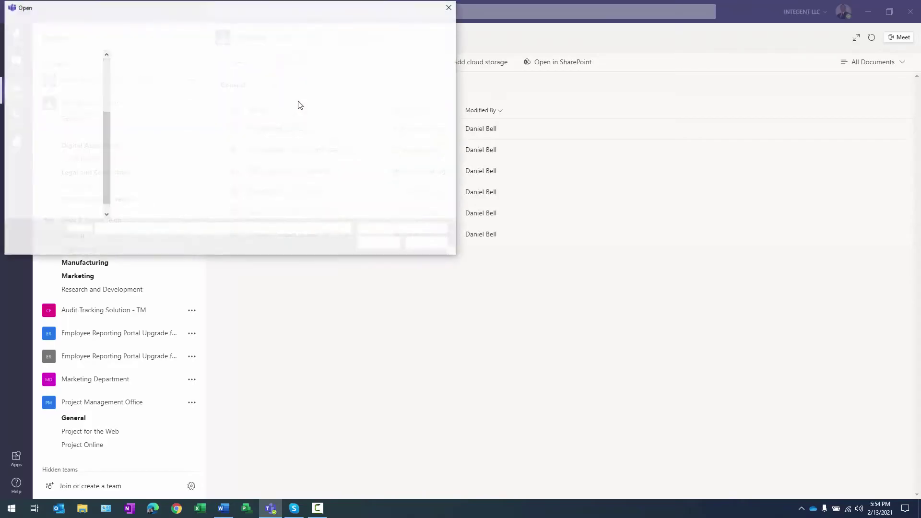
{"action": "left_click", "coordinate": [165, 184]}
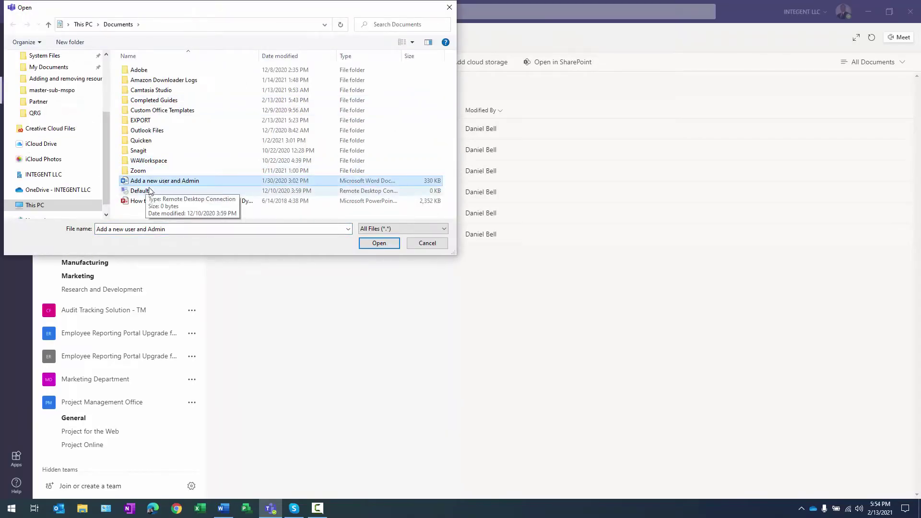
{"action": "left_click", "coordinate": [378, 244]}
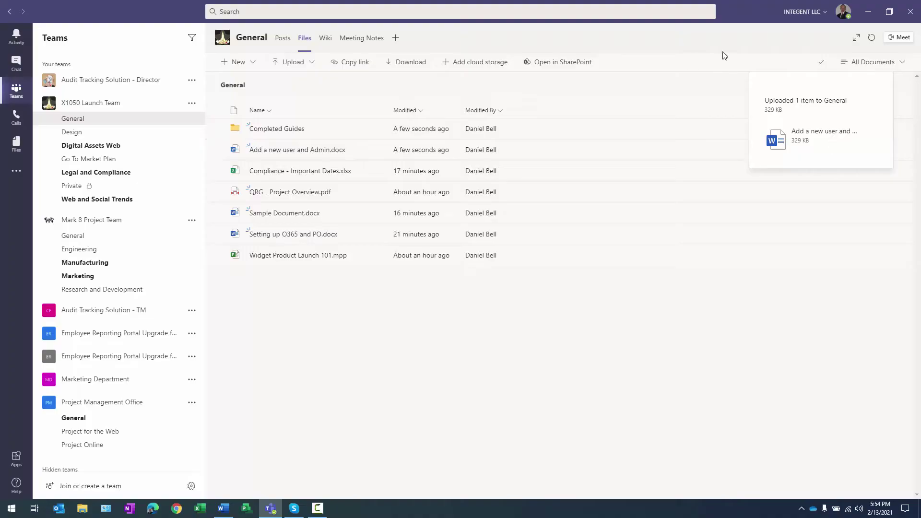
Step: Snap Teams to the top-right quarter and place File Explorer beside it
{"action": "left_click", "coordinate": [889, 11]}
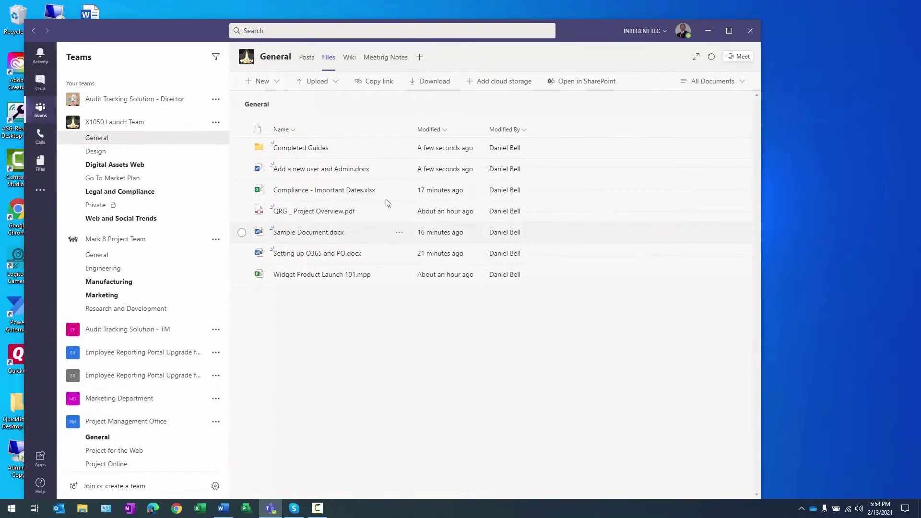
{"action": "left_click_drag", "start_coordinate": [575, 34], "coordinate": [918, 1]}
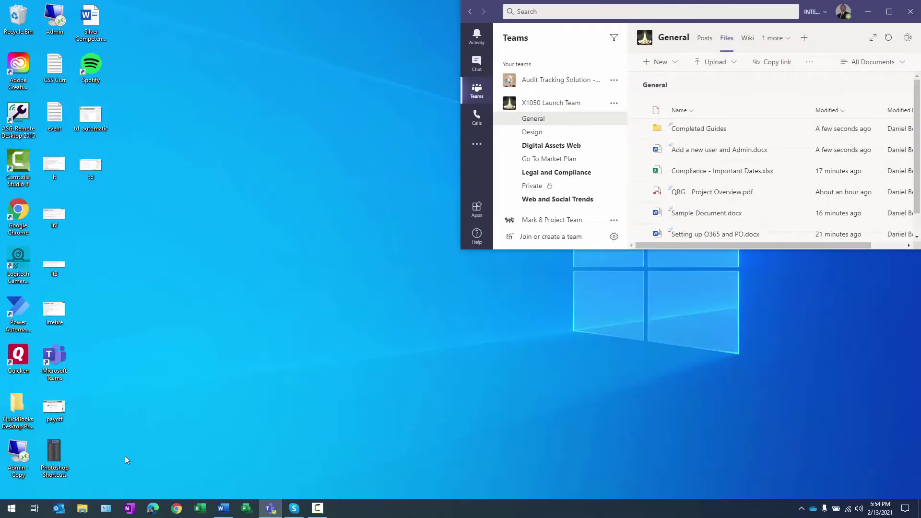
{"action": "left_click", "coordinate": [83, 508]}
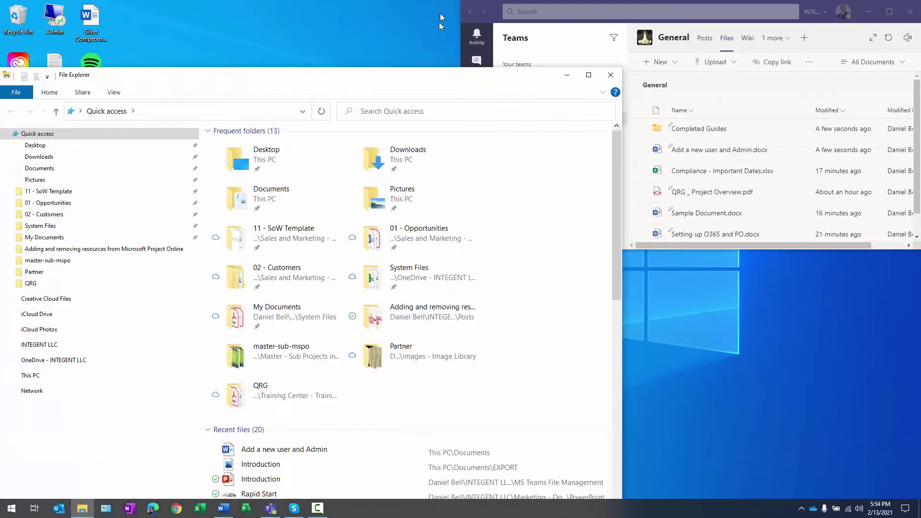
{"action": "left_click_drag", "start_coordinate": [249, 17], "coordinate": [230, 1]}
{"action": "left_click", "coordinate": [44, 80]}
{"action": "left_click_drag", "start_coordinate": [442, 15], "coordinate": [307, 89]}
Step: Drag 'How to choose between Project Online and Dynamics PSA_051118.pptx' from Documents into General's files
{"action": "left_click", "coordinate": [126, 171]}
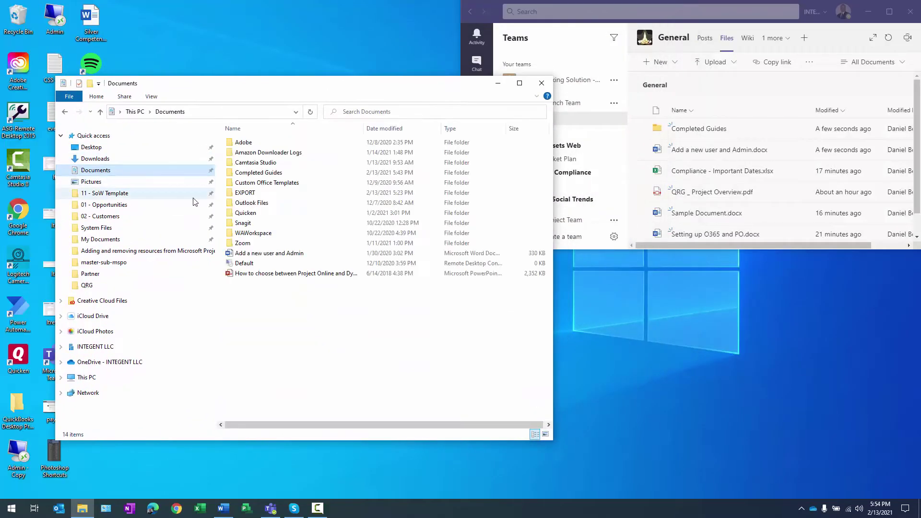
{"action": "left_click", "coordinate": [254, 278]}
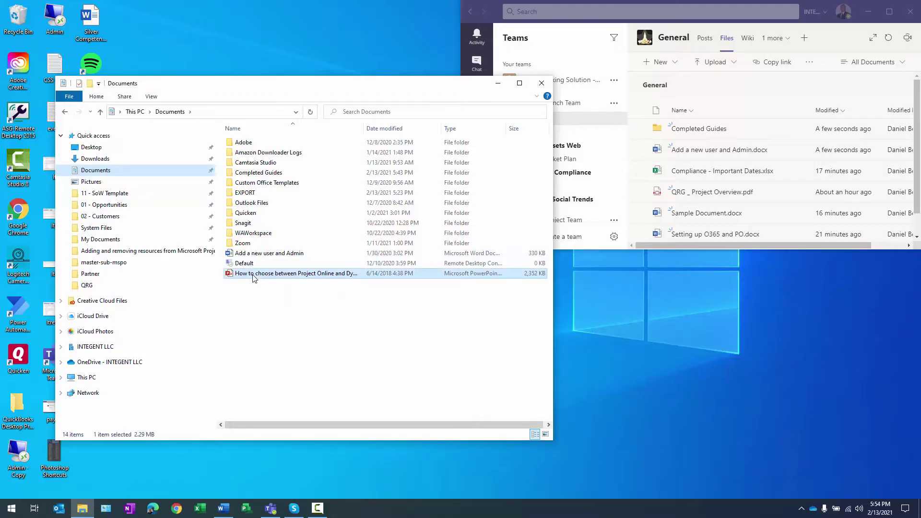
{"action": "left_click_drag", "start_coordinate": [254, 276], "coordinate": [634, 187]}
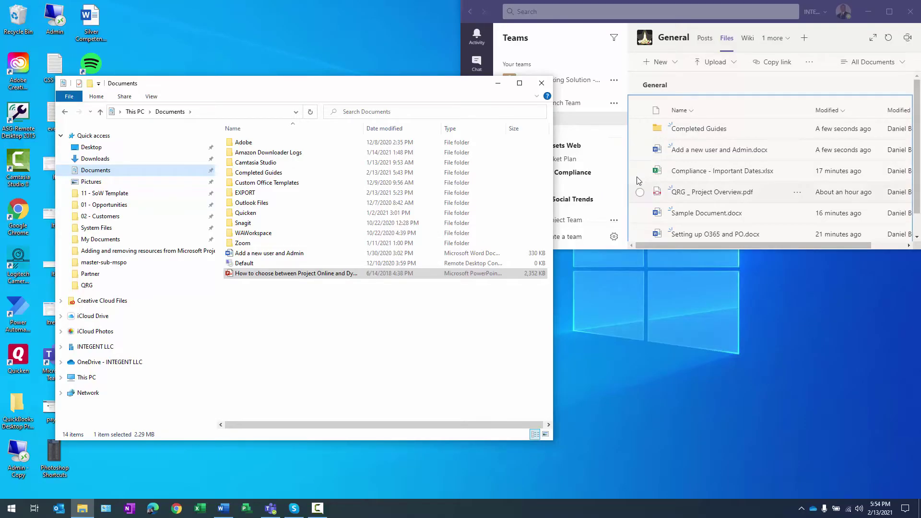
{"action": "left_click", "coordinate": [889, 11]}
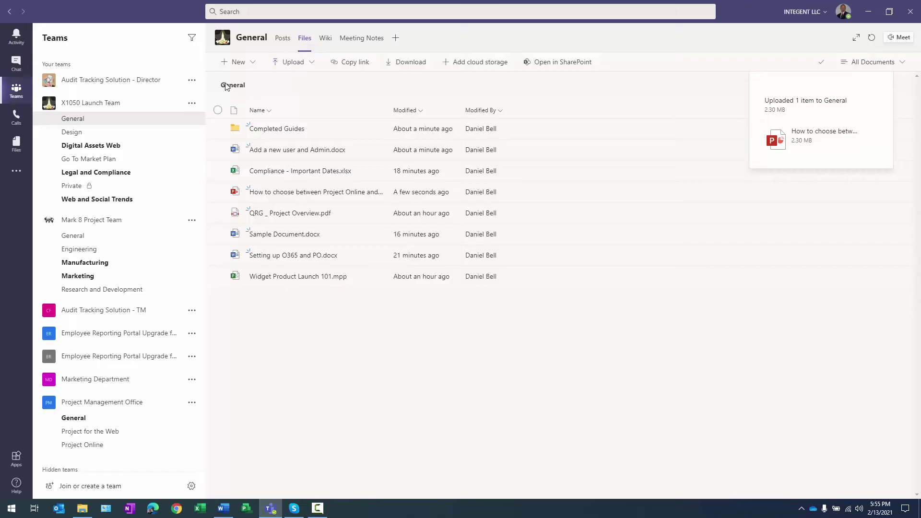
Step: Create a new Word document named 'Sample Document for test' in the General channel
{"action": "left_click", "coordinate": [243, 64]}
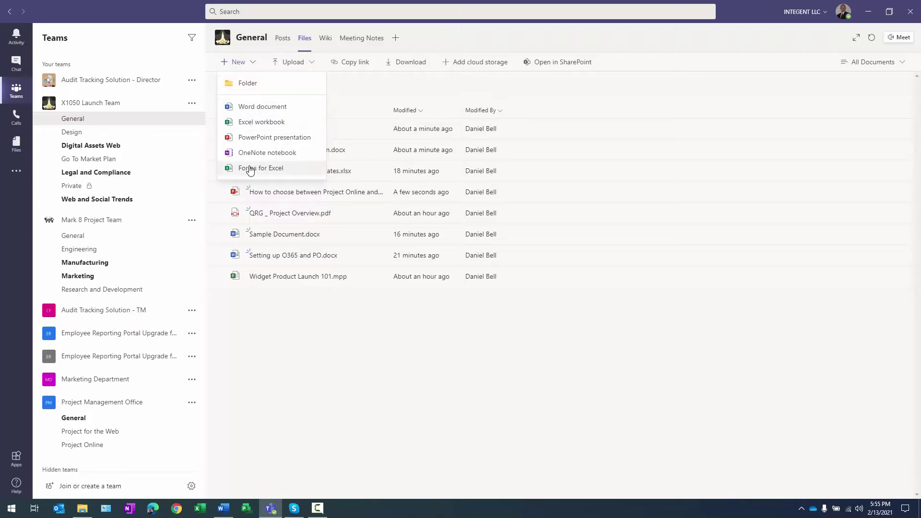
{"action": "left_click", "coordinate": [260, 110]}
{"action": "type", "text": "Sample"}
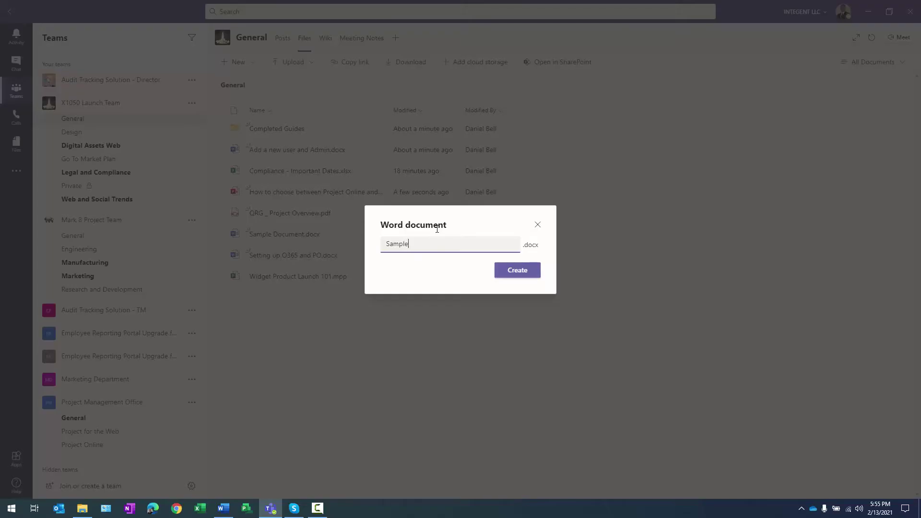
{"action": "type", "text": " Document for test"}
{"action": "key", "text": "Return"}
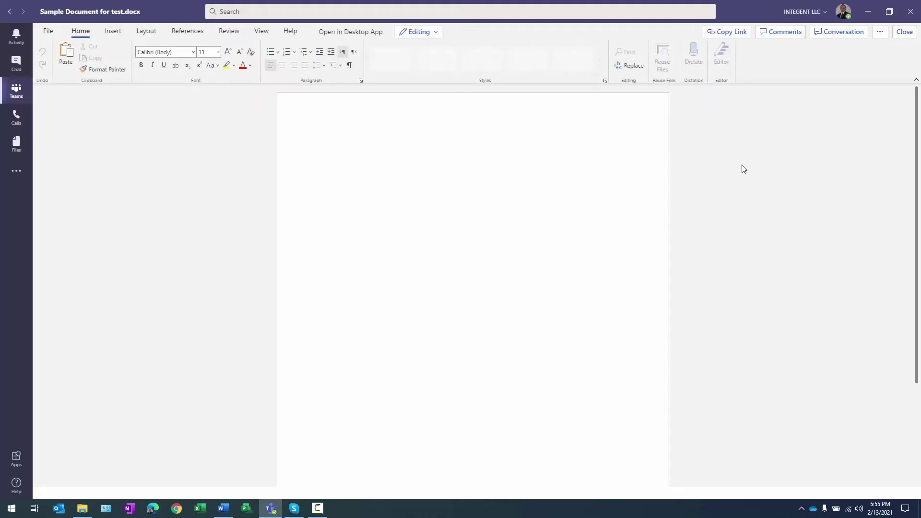
Step: Write 'Creating content' in the document and close it to return to the file list
{"action": "left_click", "coordinate": [372, 148]}
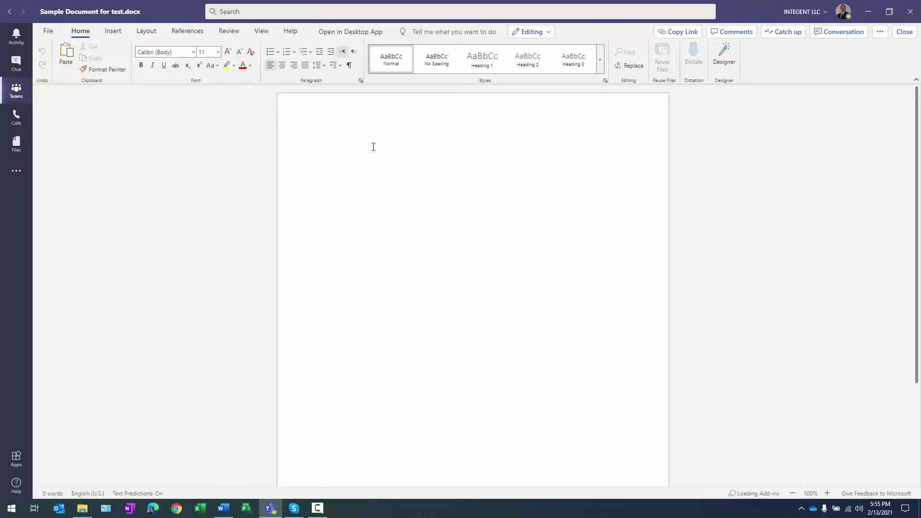
{"action": "type", "text": "creating c"}
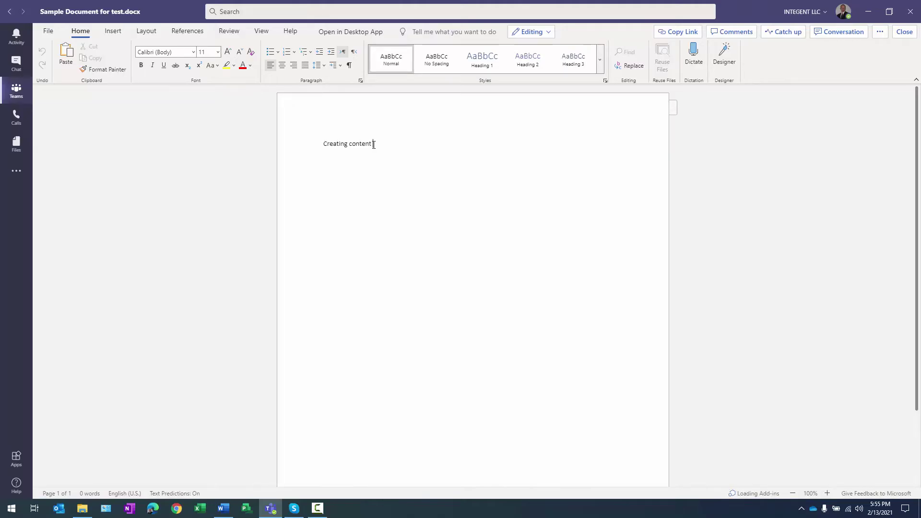
{"action": "left_click", "coordinate": [905, 31]}
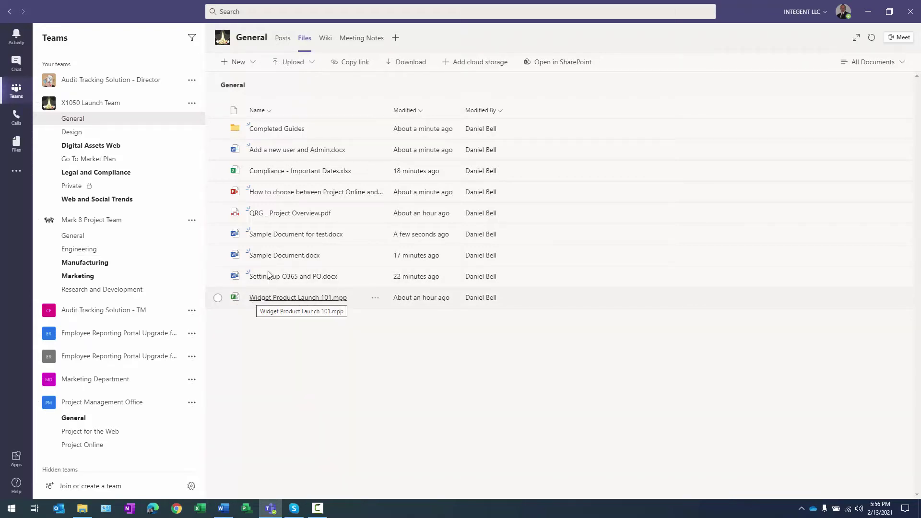
Step: Move 'Add a new user and Admin.docx' to the X1050 Launch Team's Design channel
{"action": "left_click", "coordinate": [218, 150]}
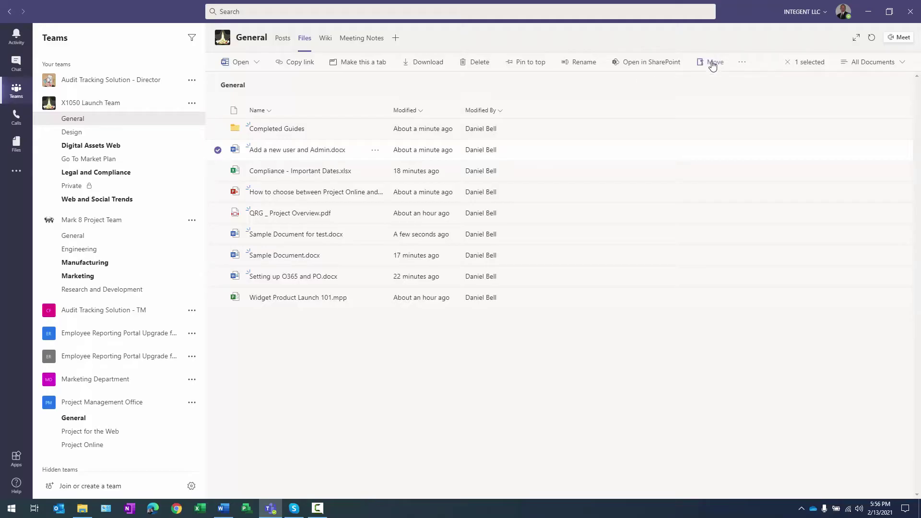
{"action": "left_click", "coordinate": [377, 152]}
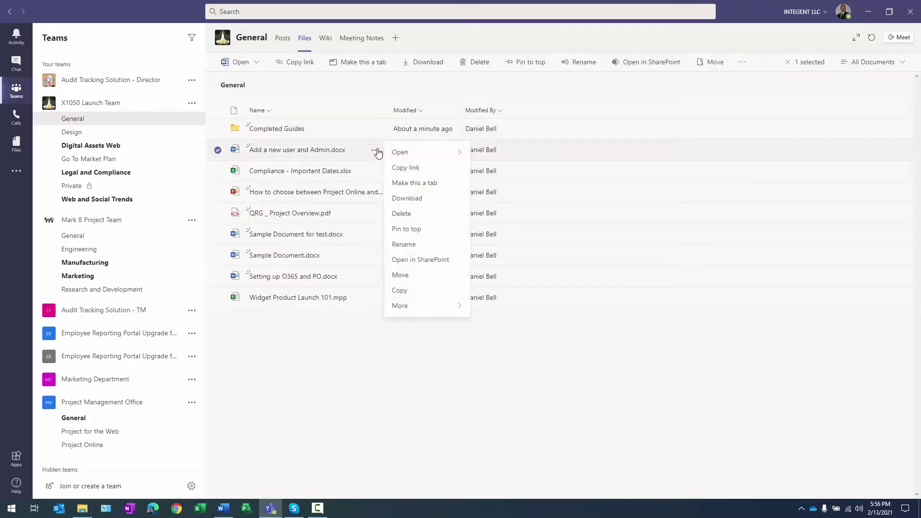
{"action": "left_click", "coordinate": [409, 281]}
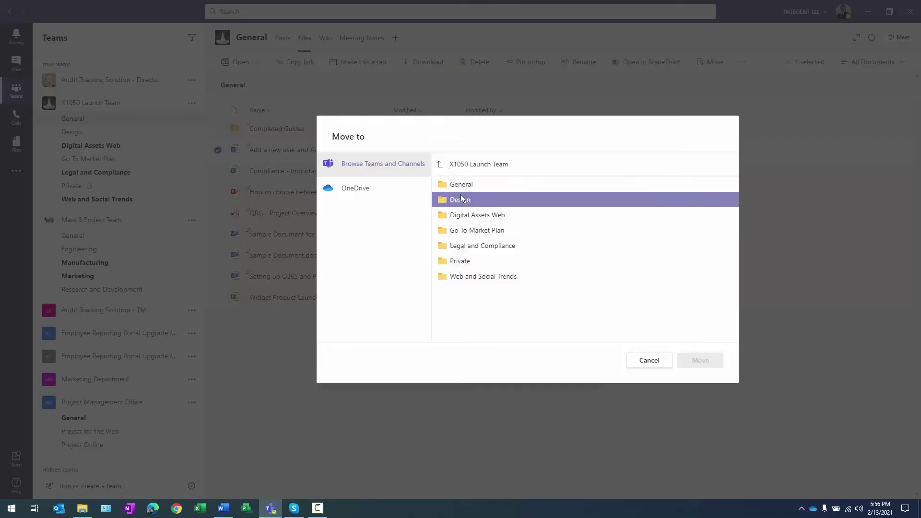
{"action": "left_click", "coordinate": [440, 164]}
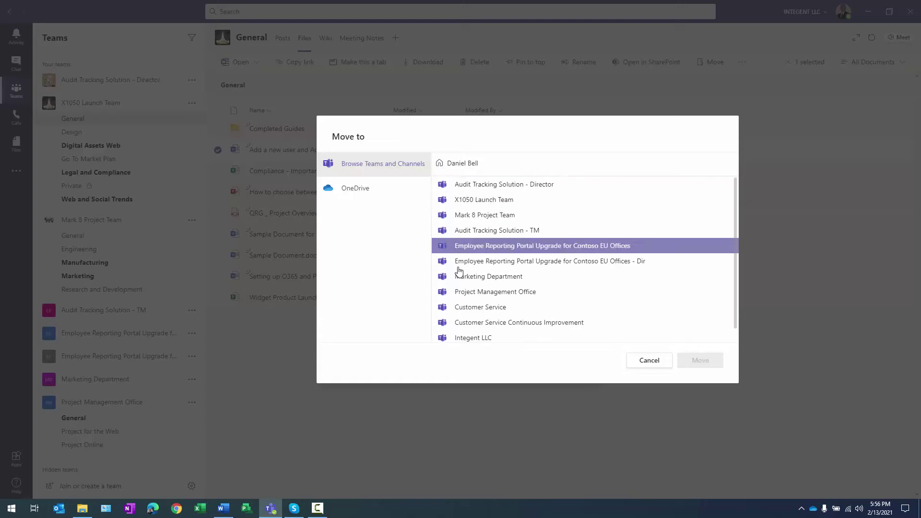
{"action": "left_click", "coordinate": [464, 204]}
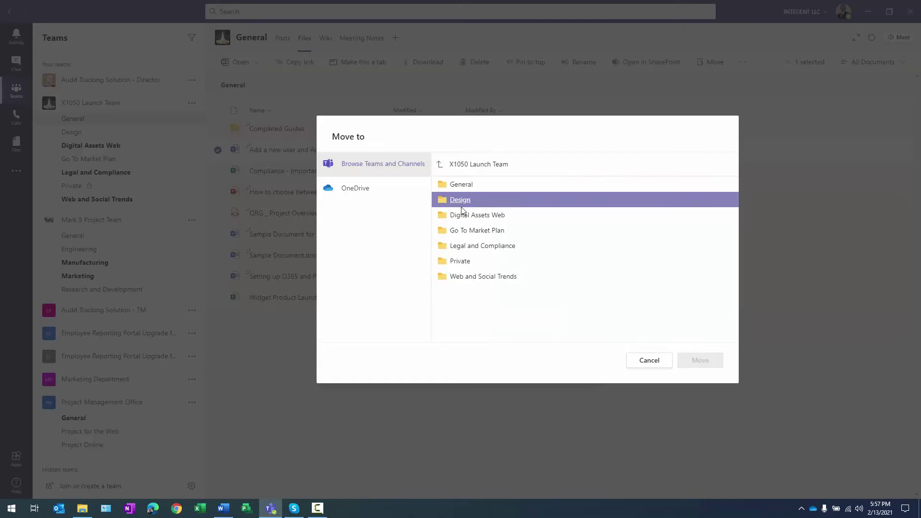
{"action": "left_click", "coordinate": [458, 202]}
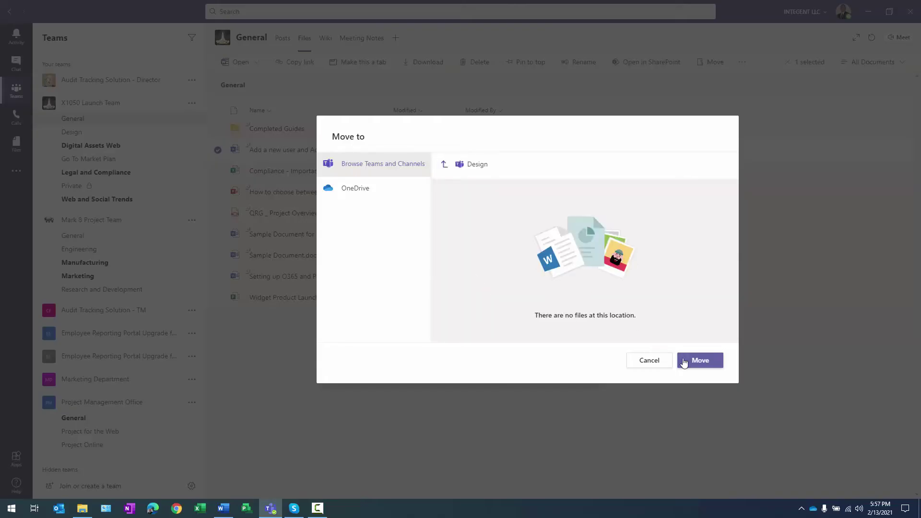
{"action": "left_click", "coordinate": [700, 360]}
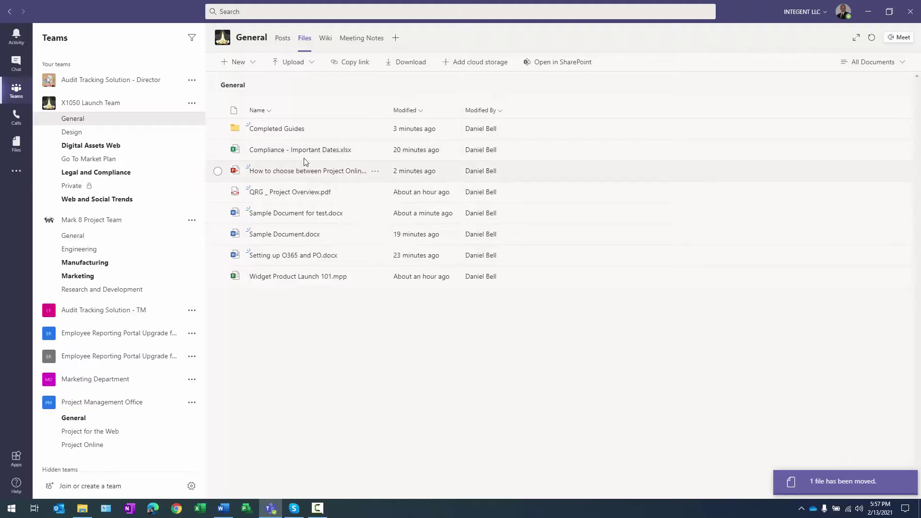
Step: Check the Design channel's files for the moved document, then return to General's conversation
{"action": "left_click", "coordinate": [72, 134]}
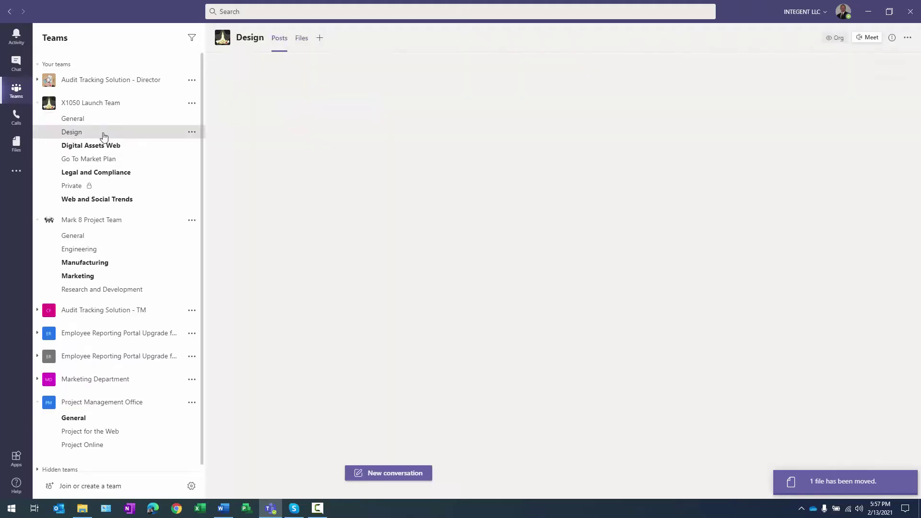
{"action": "left_click", "coordinate": [301, 39]}
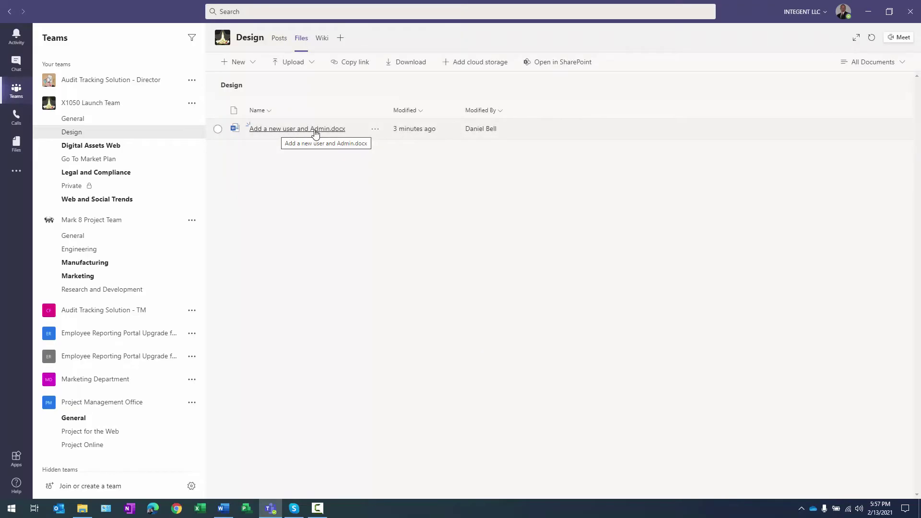
{"action": "left_click", "coordinate": [91, 119]}
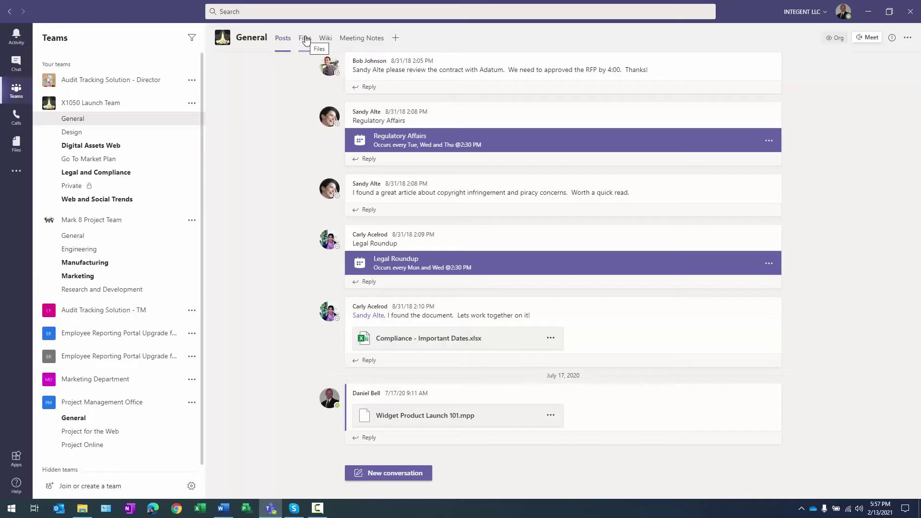
Step: Open 'Sample Document for test.docx' from the General channel's Files tab
{"action": "left_click", "coordinate": [305, 38]}
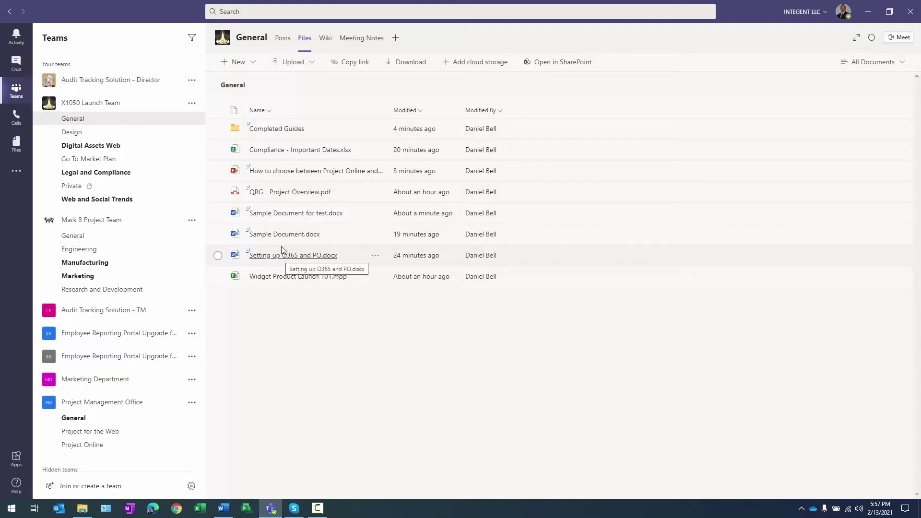
{"action": "left_click", "coordinate": [283, 215]}
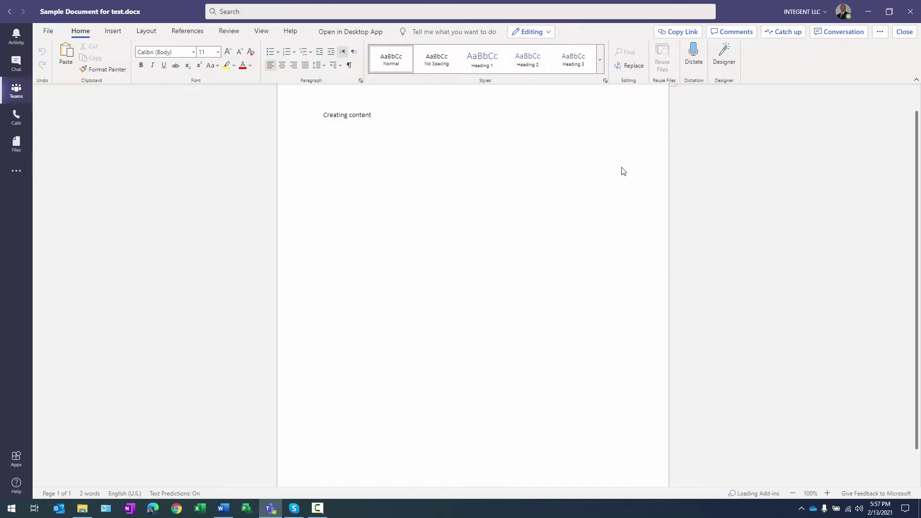
{"action": "left_click", "coordinate": [831, 34]}
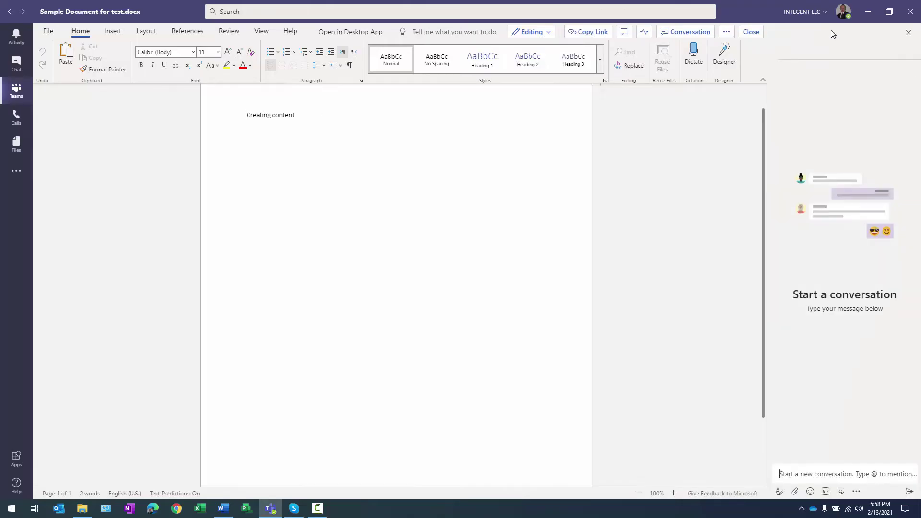
{"action": "left_click", "coordinate": [804, 473]}
{"action": "type", "text": "@"}
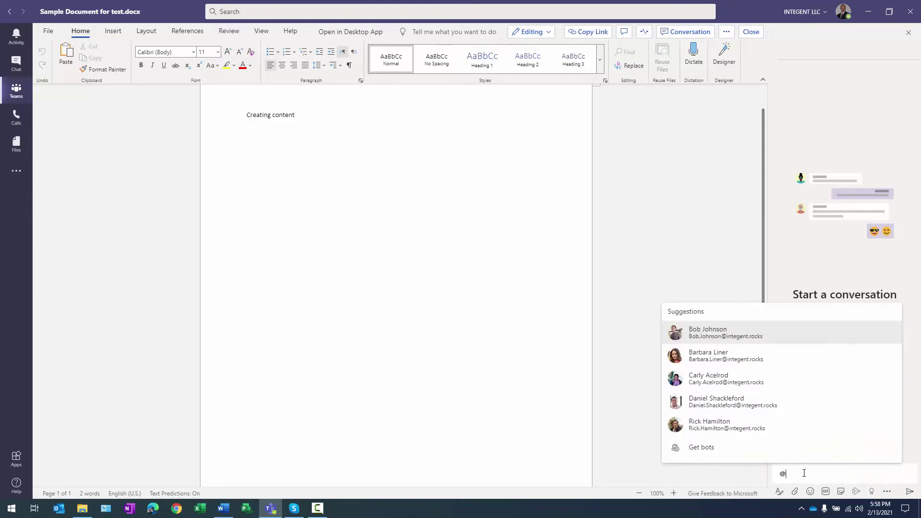
{"action": "type", "text": "Bob"}
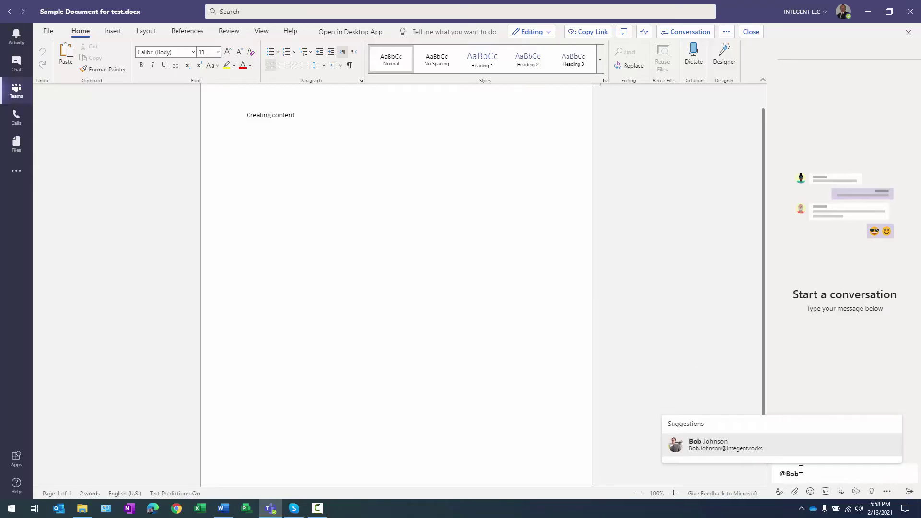
{"action": "left_click", "coordinate": [776, 443]}
{"action": "type", "text": ", could you review this document please"}
{"action": "key", "text": "Return"}
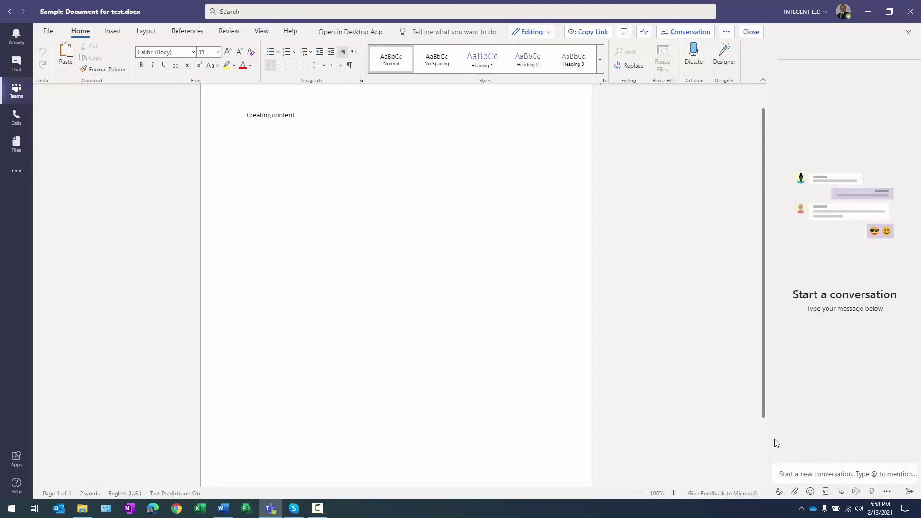
{"action": "mouse_move", "coordinate": [850, 75]}
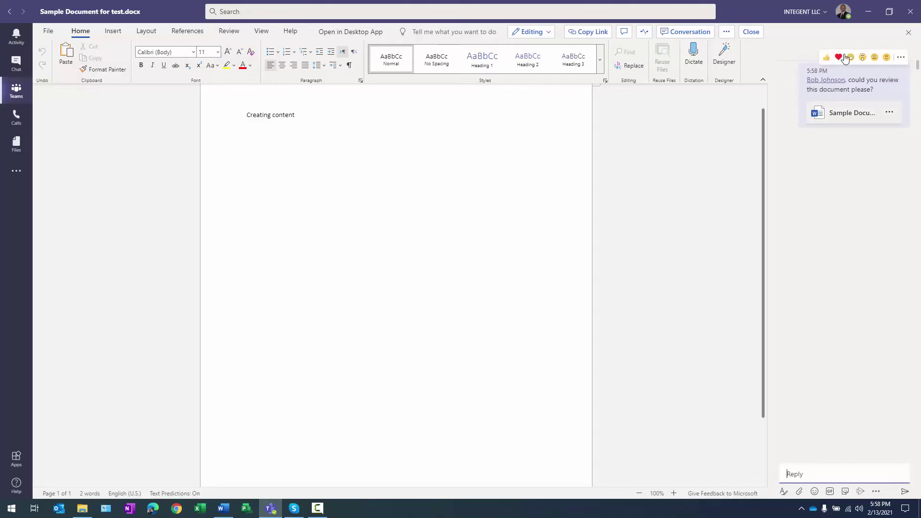
{"action": "left_click", "coordinate": [750, 33]}
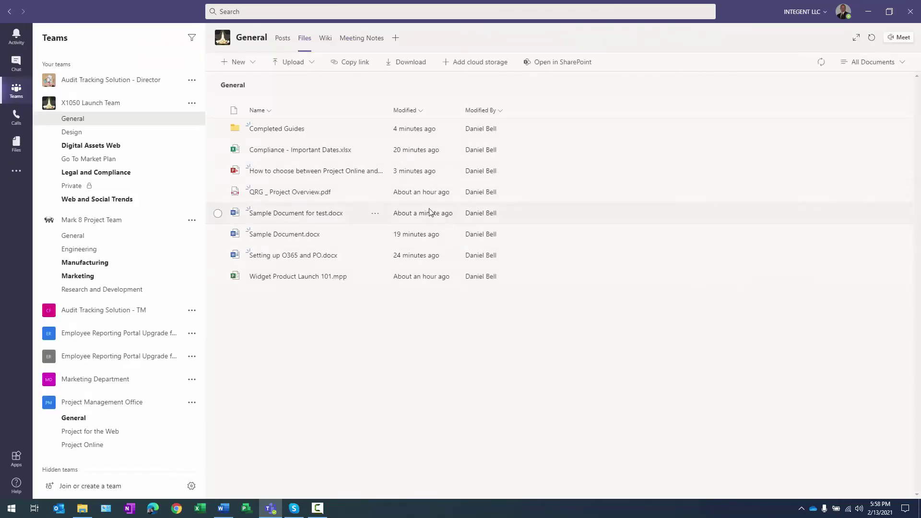
Step: Confirm the review request in General's posts, then reopen Sample Document for test.docx
{"action": "left_click", "coordinate": [284, 41]}
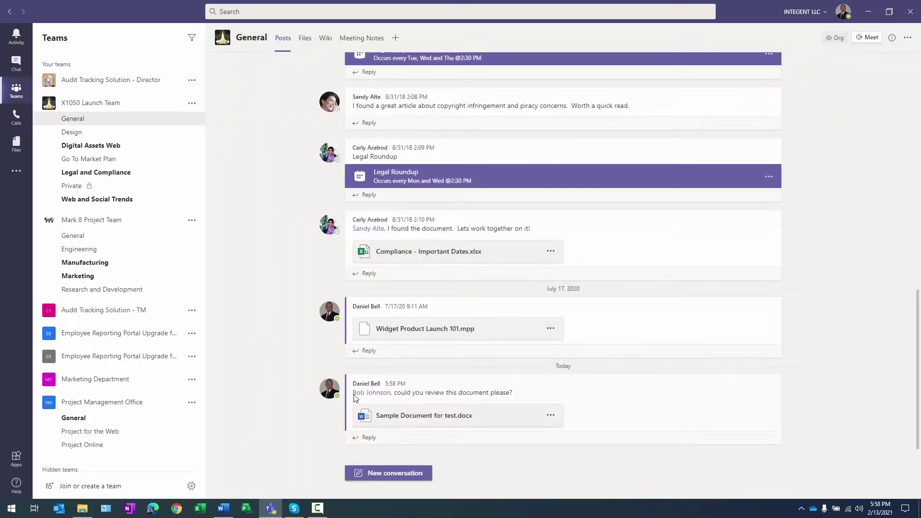
{"action": "left_click", "coordinate": [371, 394]}
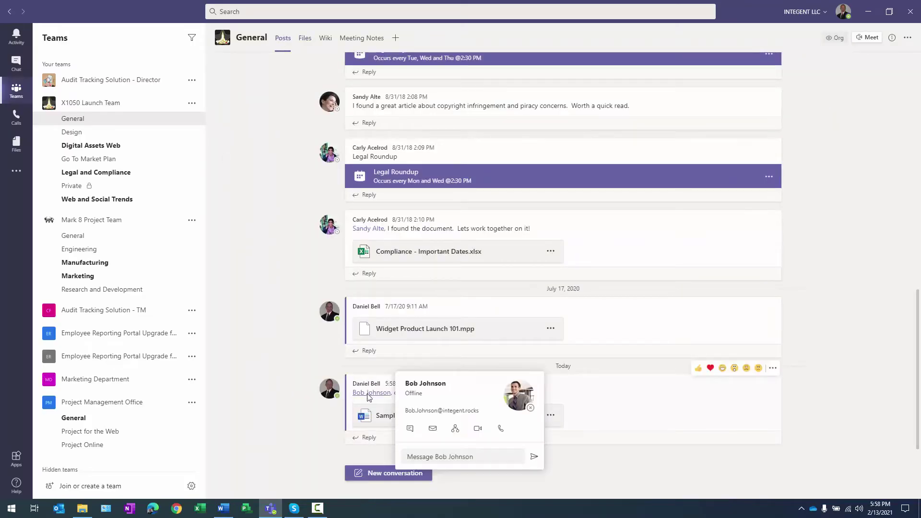
{"action": "left_click", "coordinate": [579, 408]}
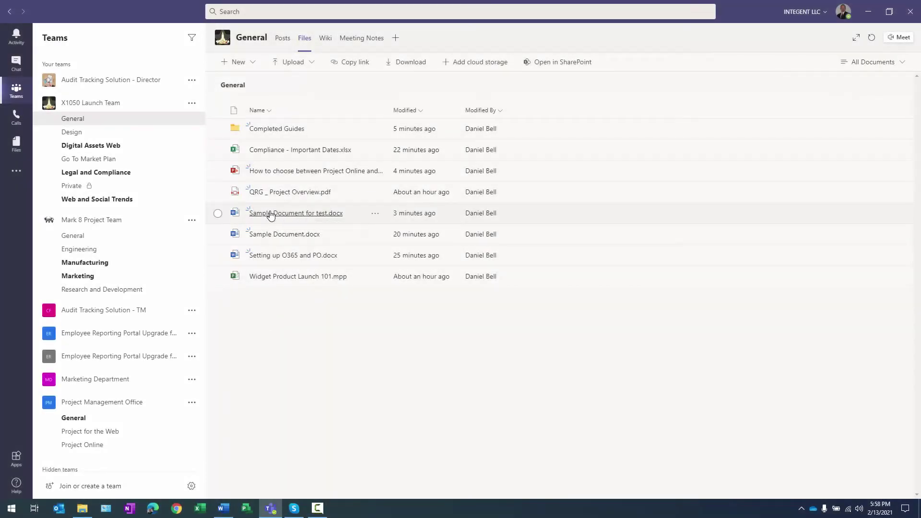
{"action": "left_click", "coordinate": [270, 214]}
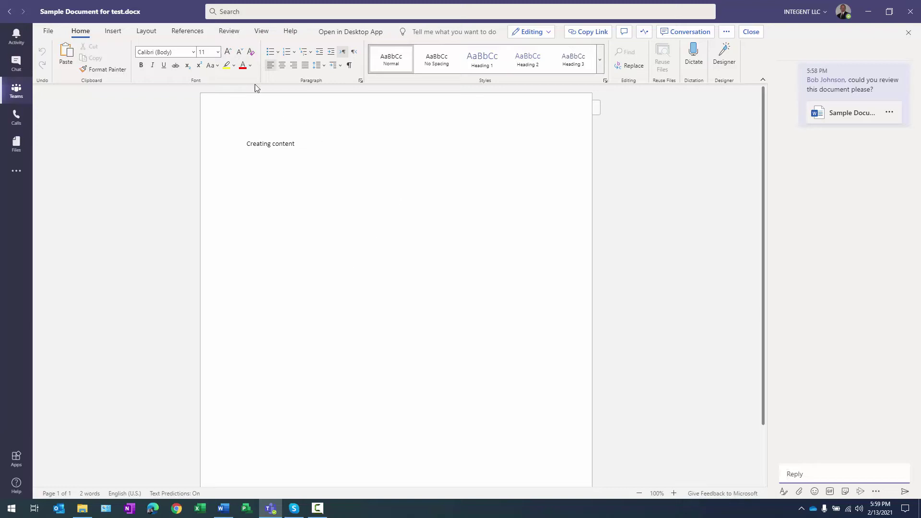
Step: Show the Review ribbon for Sample Document for test.docx
{"action": "left_click", "coordinate": [228, 32]}
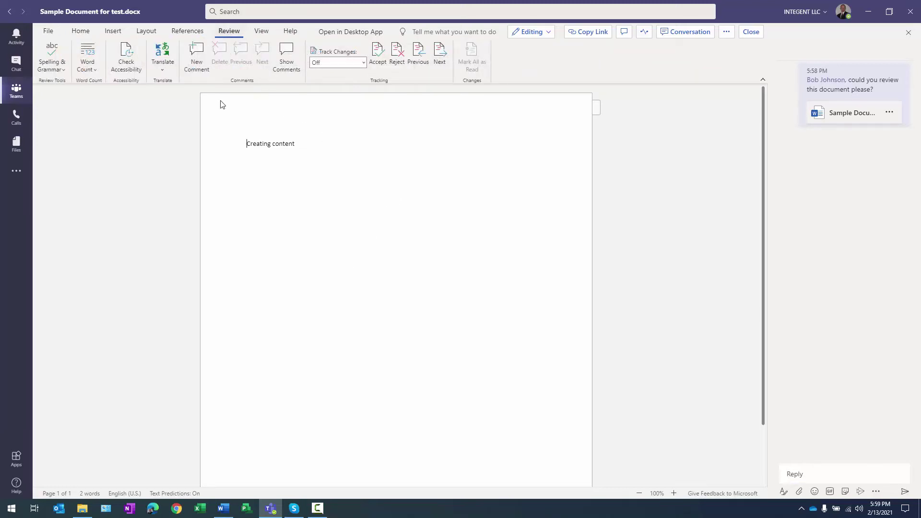
{"action": "left_click", "coordinate": [197, 56]}
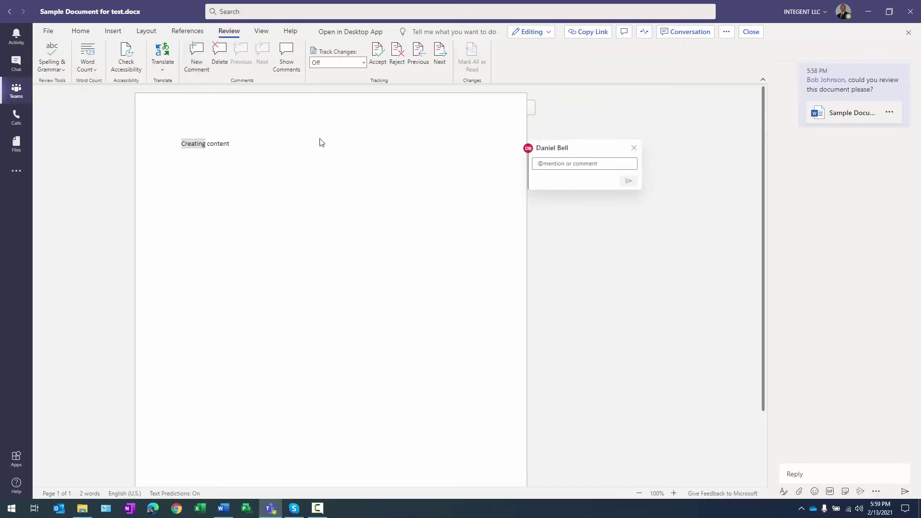
{"action": "type", "text": "@bob"}
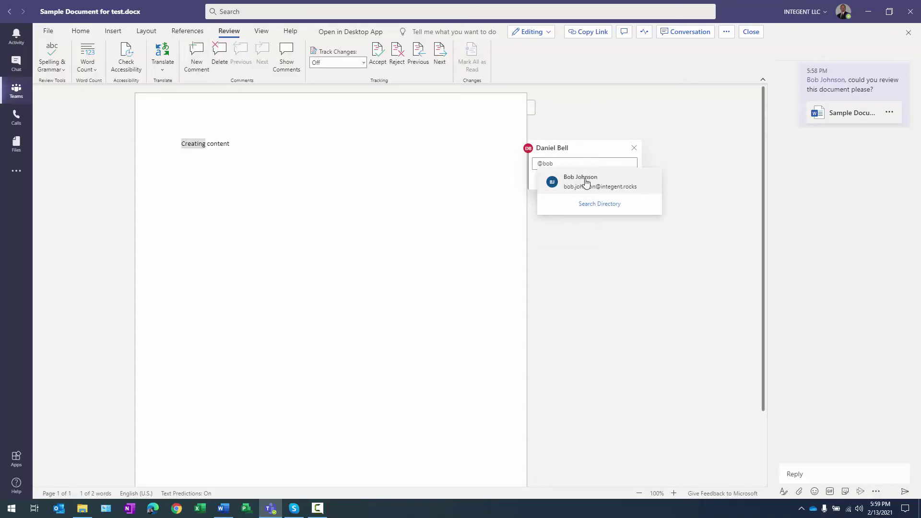
{"action": "left_click", "coordinate": [583, 181]}
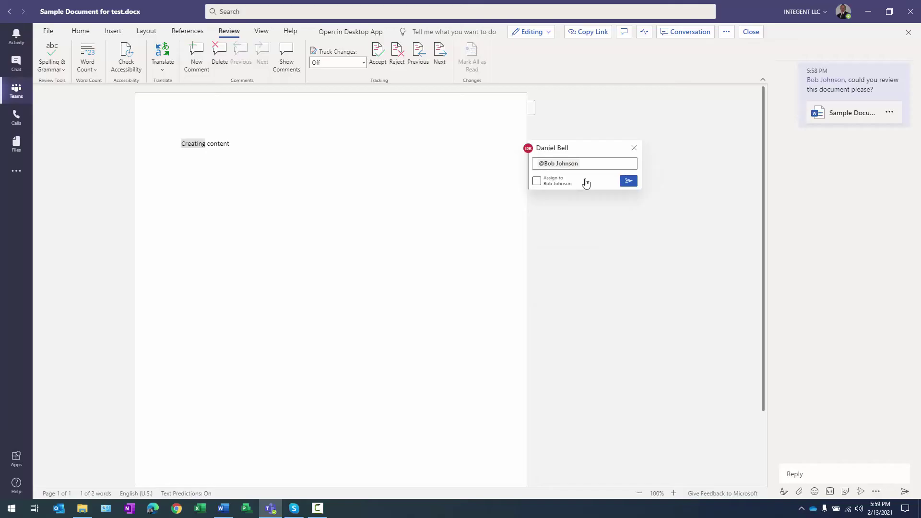
{"action": "type", "text": ", did you finish the review?"}
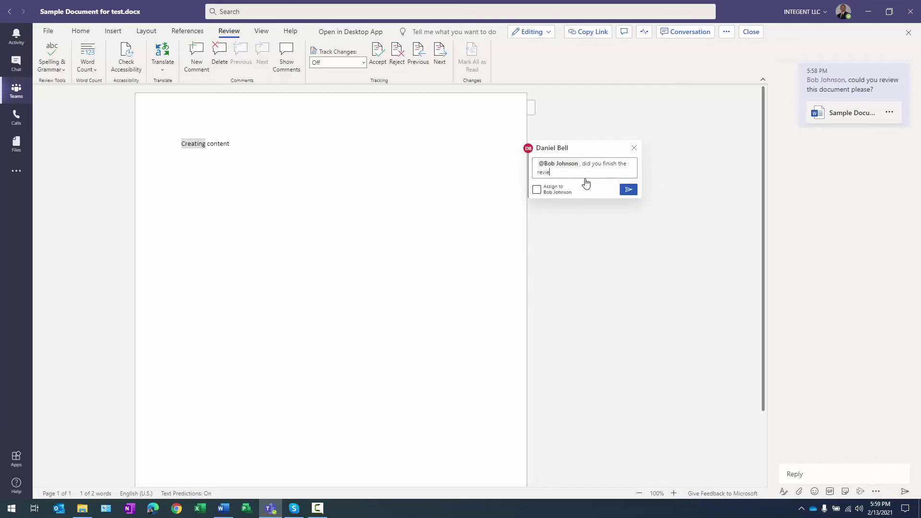
{"action": "left_click", "coordinate": [536, 190]}
{"action": "left_click", "coordinate": [628, 190]}
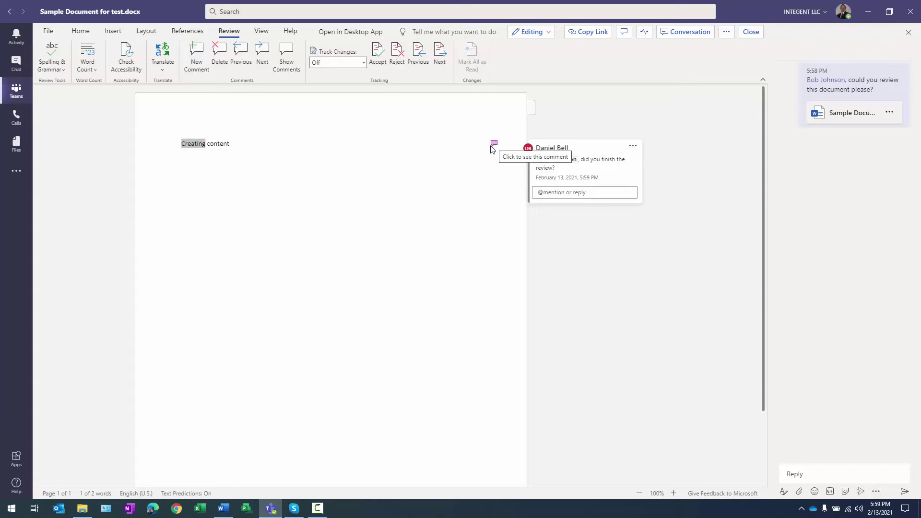
{"action": "left_click", "coordinate": [283, 50]}
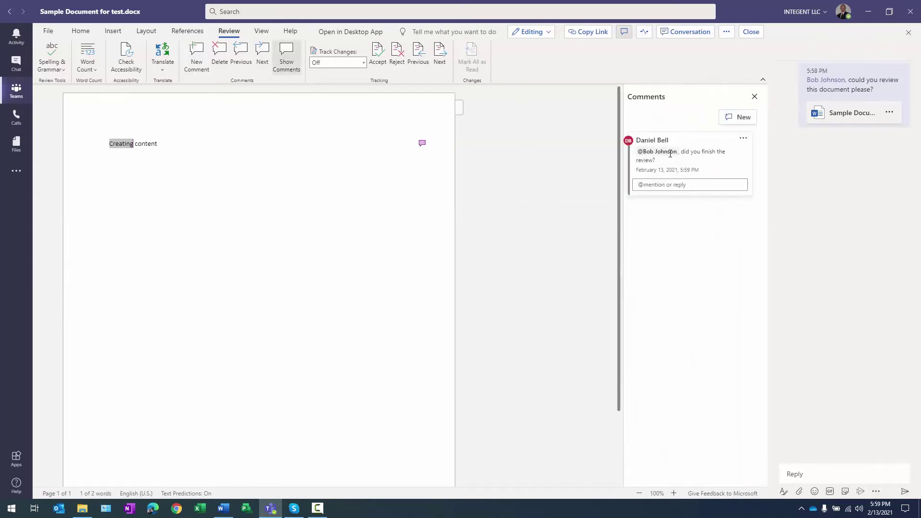
{"action": "left_click", "coordinate": [755, 96]}
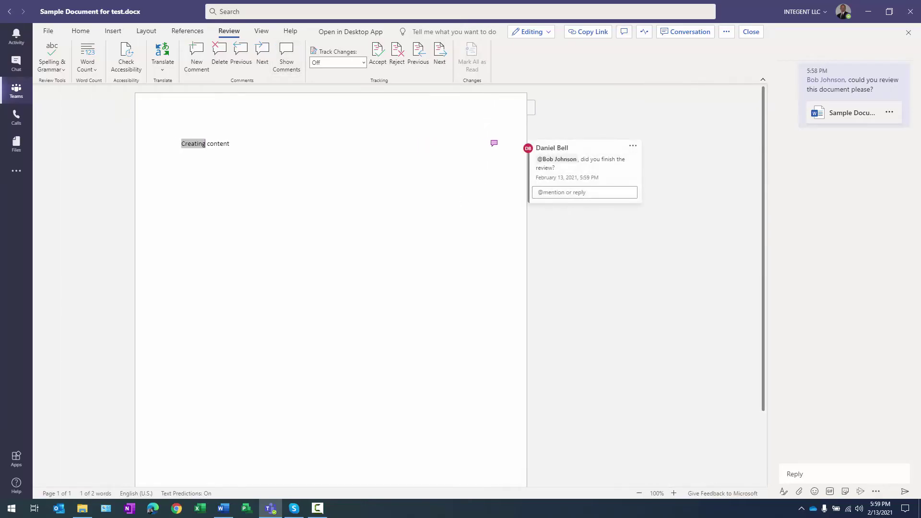
Step: Close the document conversation and open the General channel's files in SharePoint
{"action": "left_click", "coordinate": [749, 31]}
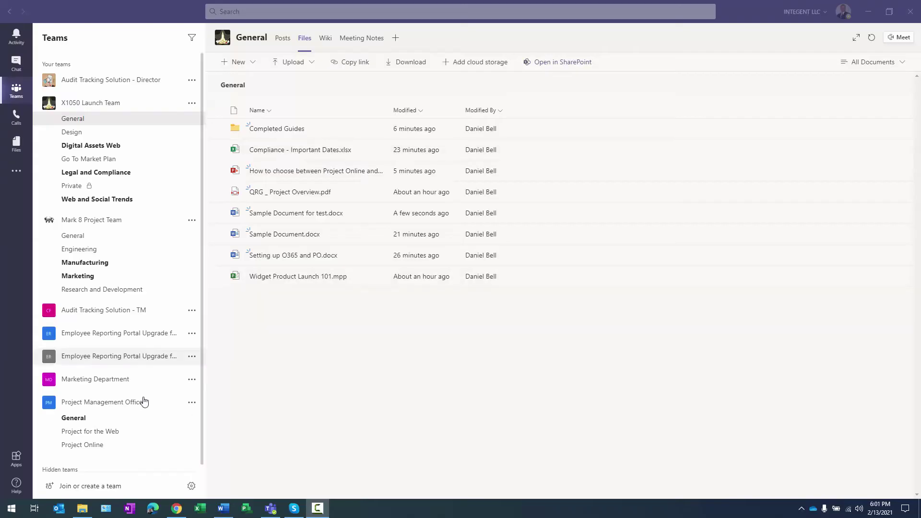
{"action": "left_click", "coordinate": [175, 506]}
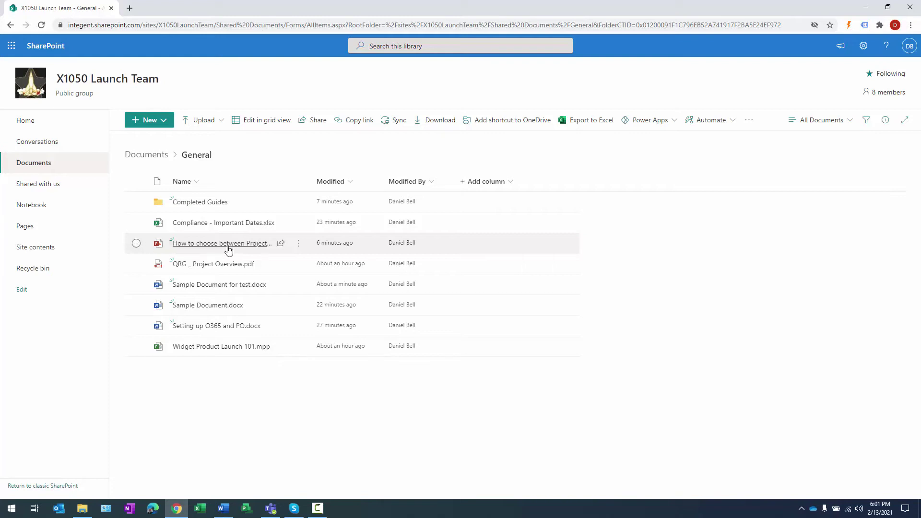
Step: Add an alert on the Project Online vs Dynamics PSA file: e-mail, anything changes, immediately
{"action": "mouse_move", "coordinate": [232, 248]}
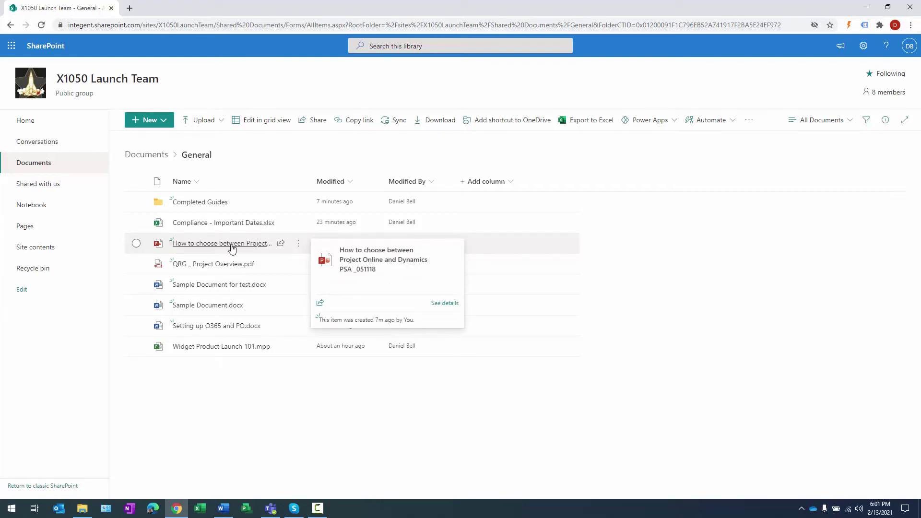
{"action": "left_click", "coordinate": [300, 246]}
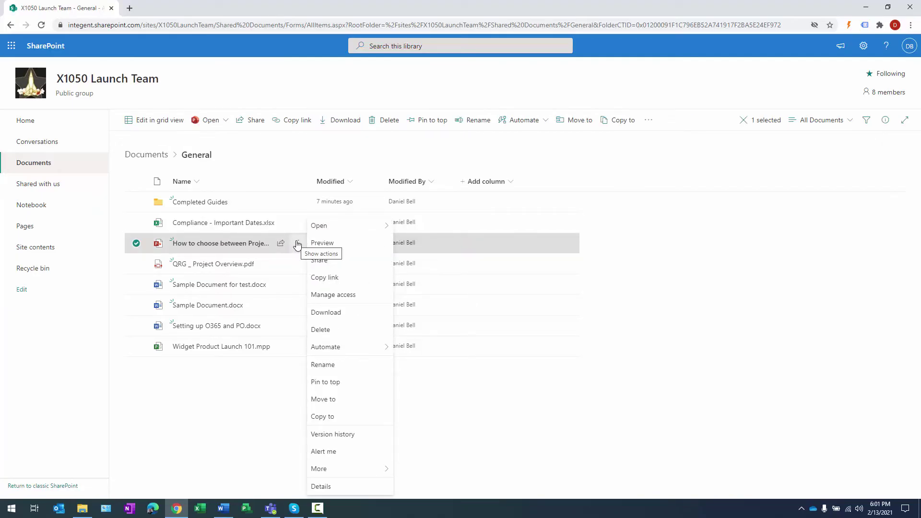
{"action": "left_click", "coordinate": [344, 455]}
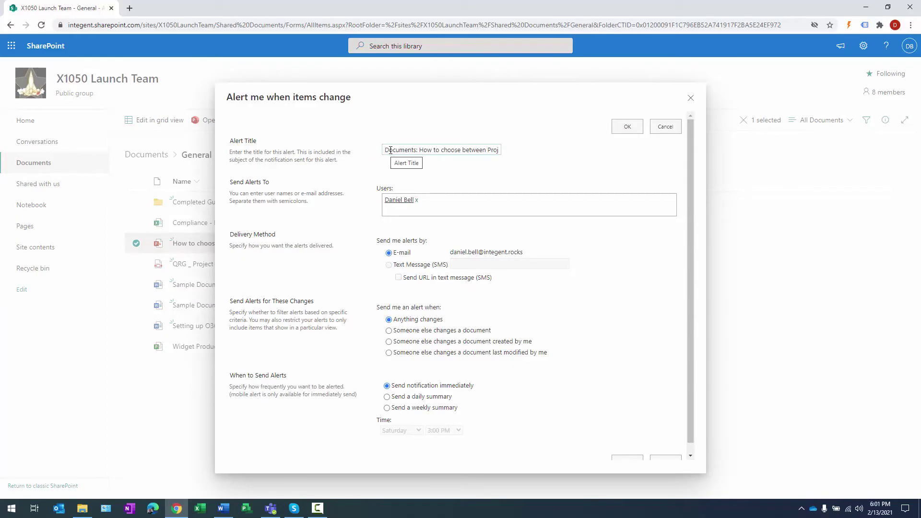
{"action": "left_click_drag", "start_coordinate": [421, 150], "coordinate": [533, 152]}
{"action": "left_click", "coordinate": [485, 150]}
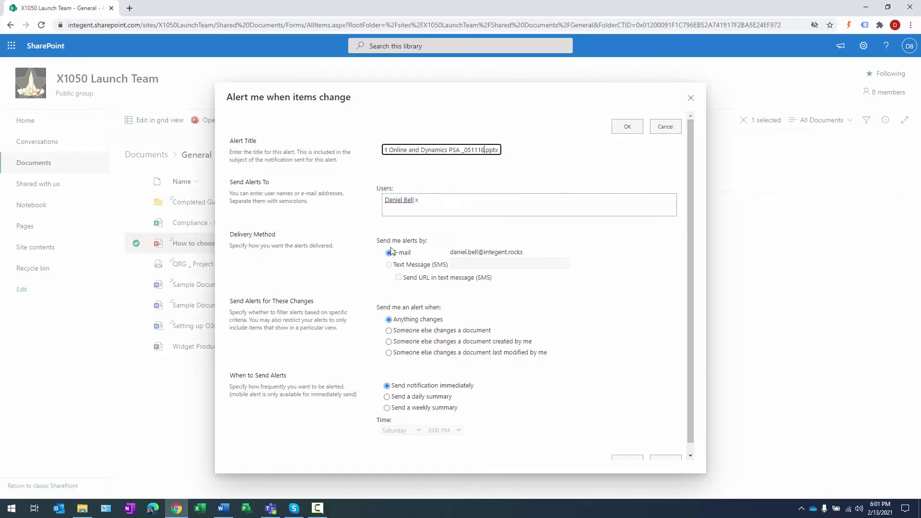
{"action": "left_click_drag", "start_coordinate": [417, 255], "coordinate": [397, 256]}
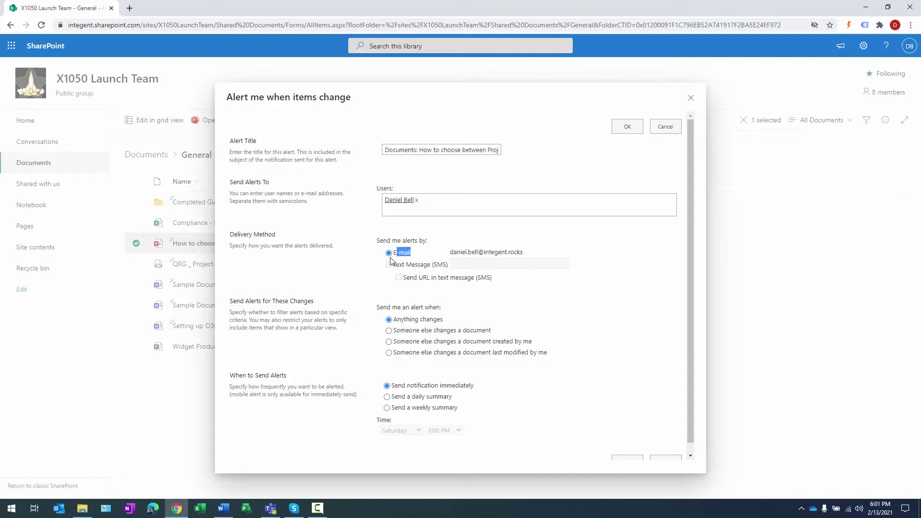
{"action": "left_click", "coordinate": [414, 260]}
{"action": "scroll", "coordinate": [409, 273], "scroll_direction": "down", "scroll_amount": 1}
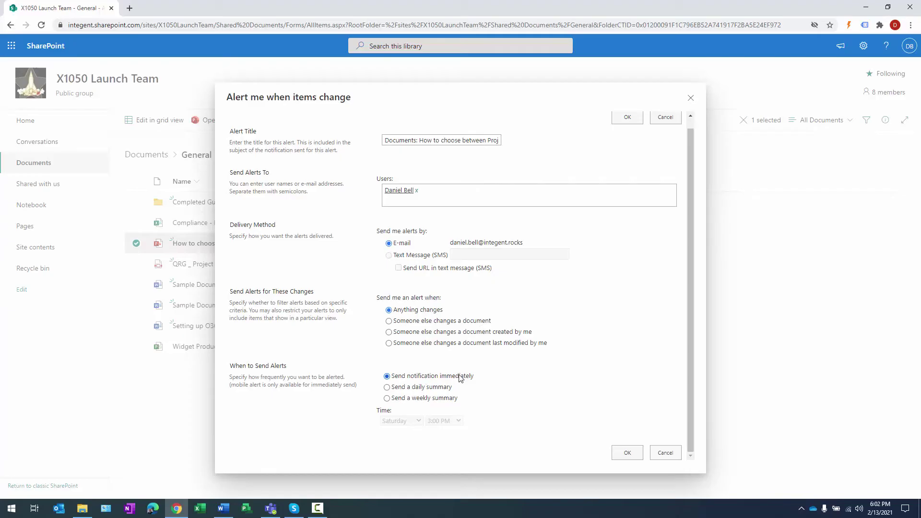
{"action": "left_click", "coordinate": [631, 457]}
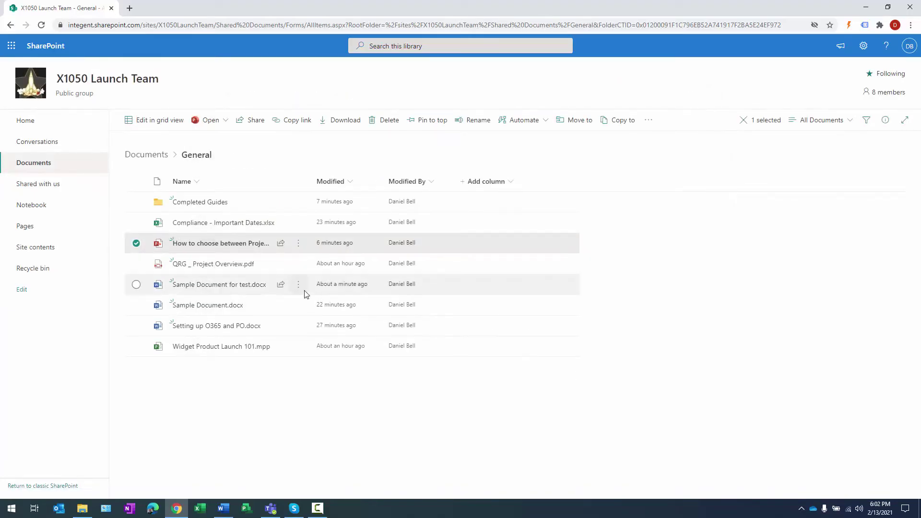
{"action": "left_click", "coordinate": [137, 244]}
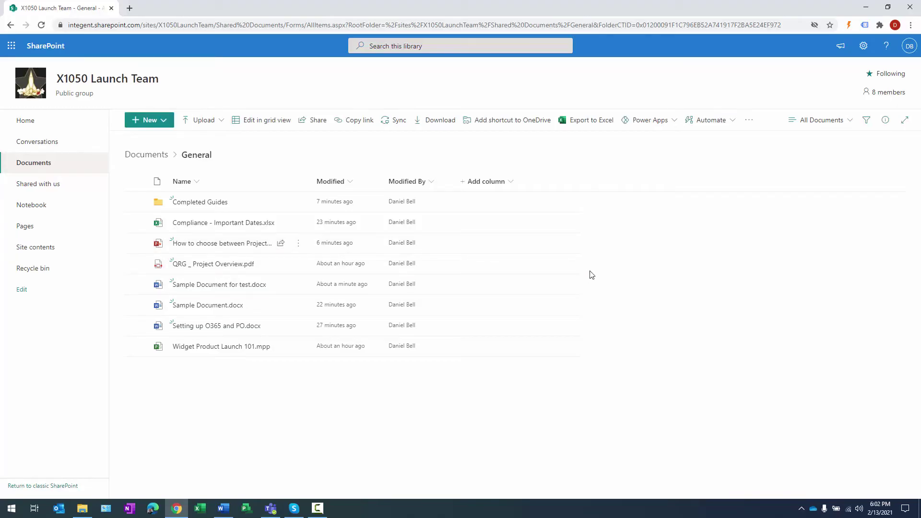
Step: Delete the Compliance - Important Dates.xlsx alert from My Alerts on this Site
{"action": "left_click", "coordinate": [749, 122]}
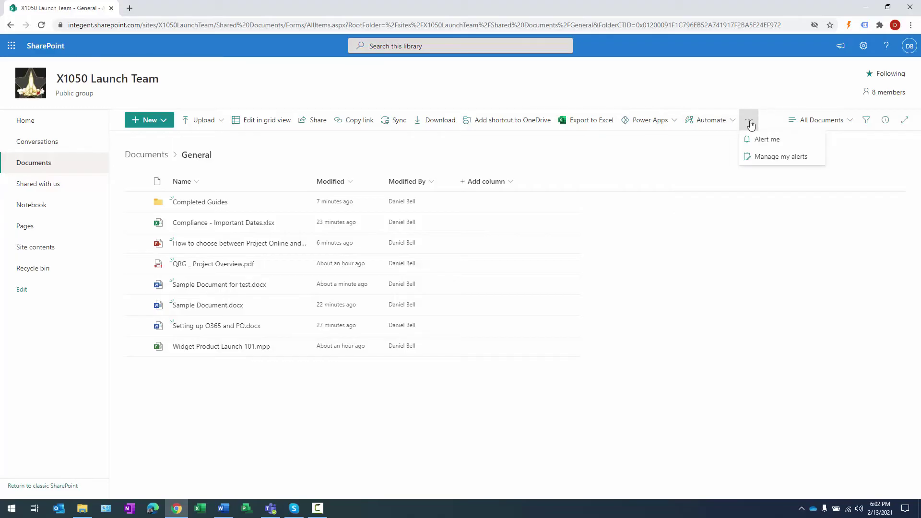
{"action": "left_click", "coordinate": [770, 158]}
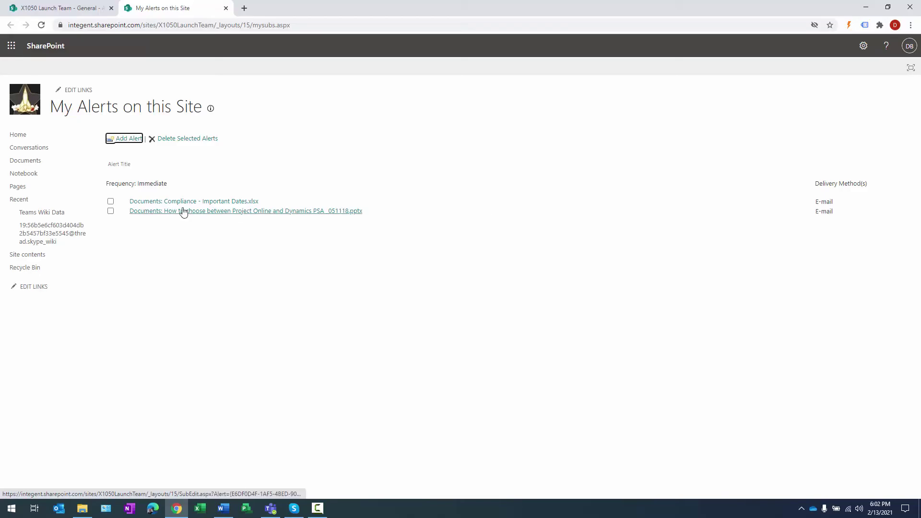
{"action": "left_click", "coordinate": [111, 202]}
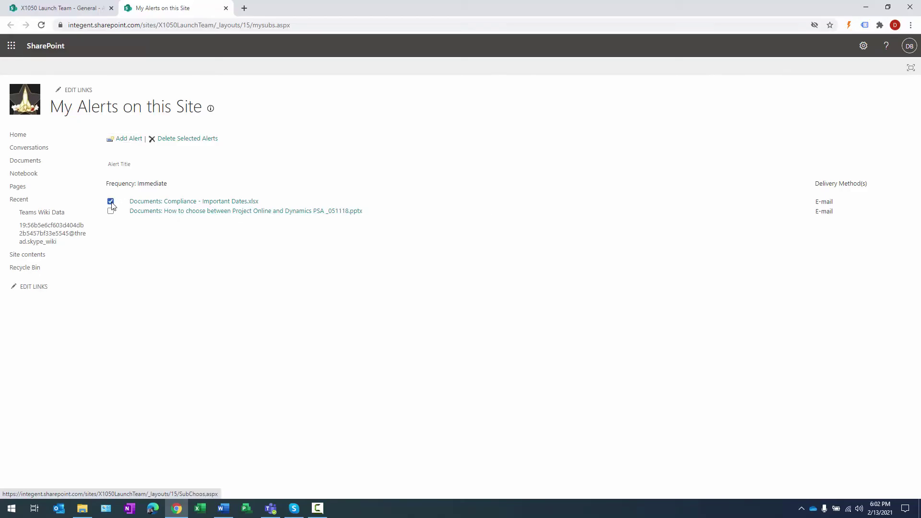
{"action": "left_click", "coordinate": [172, 140]}
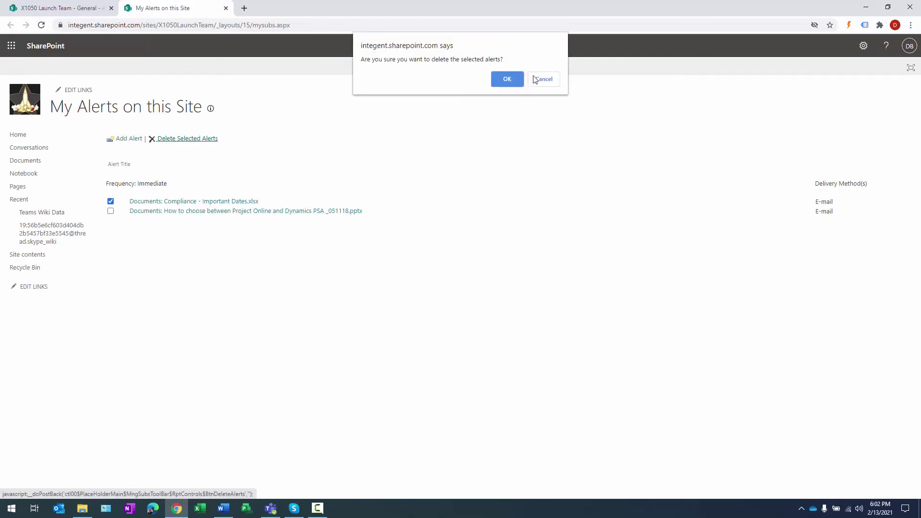
{"action": "left_click", "coordinate": [507, 80]}
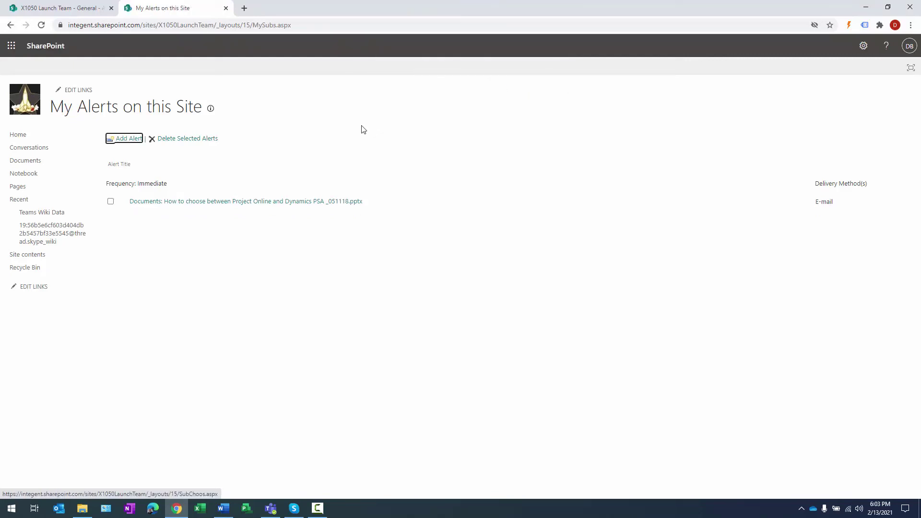
Step: Go back to the Documents library and open Compliance - Important Dates.xlsx's version history
{"action": "left_click", "coordinate": [19, 135]}
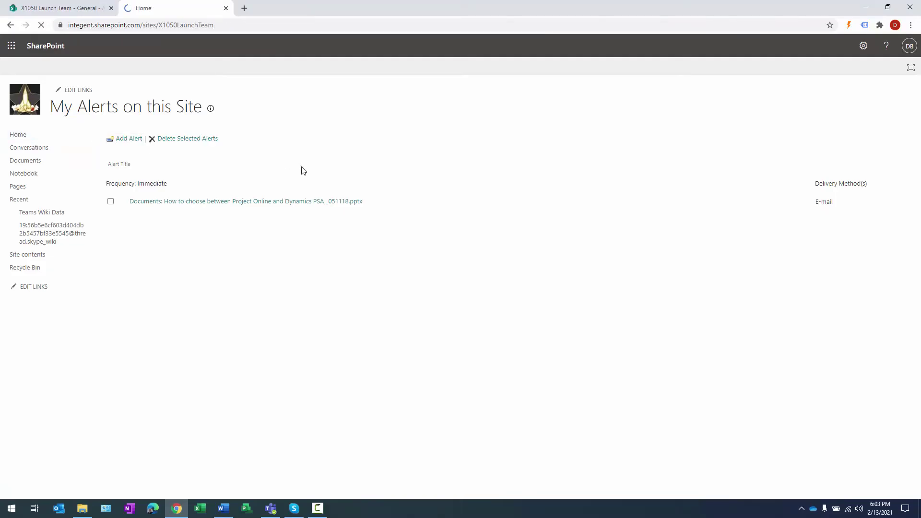
{"action": "left_click", "coordinate": [53, 164]}
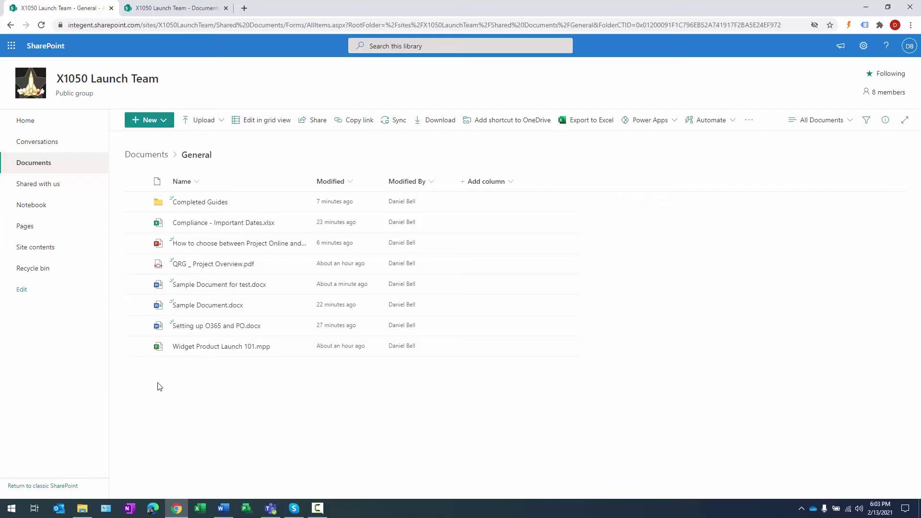
{"action": "mouse_move", "coordinate": [207, 227]}
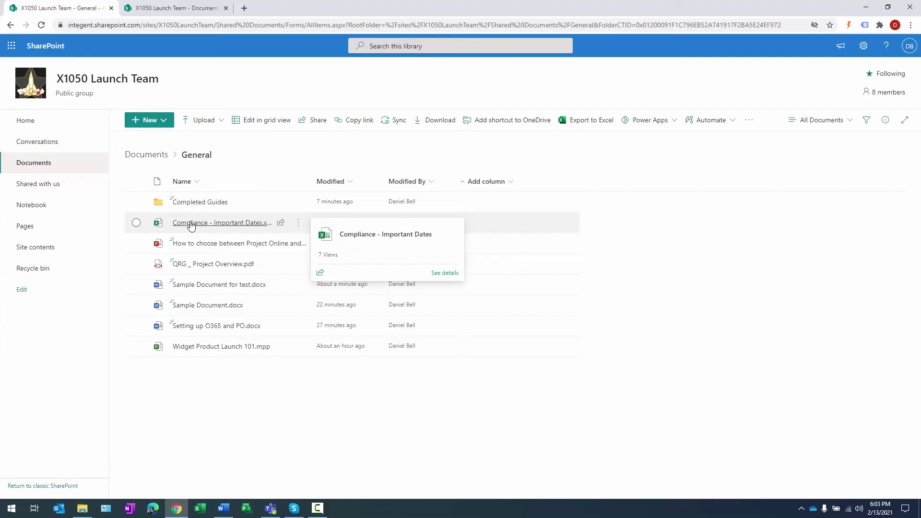
{"action": "left_click", "coordinate": [136, 223]}
{"action": "mouse_move", "coordinate": [288, 227]}
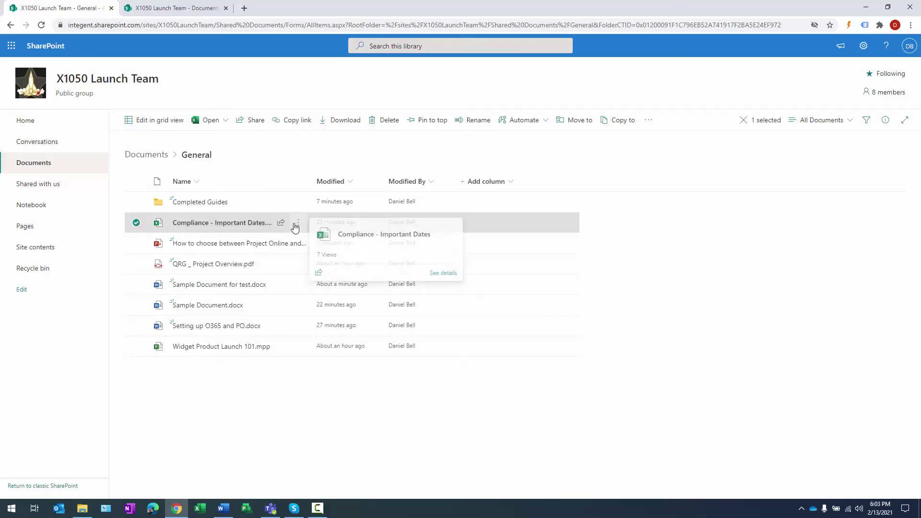
{"action": "left_click", "coordinate": [651, 123]}
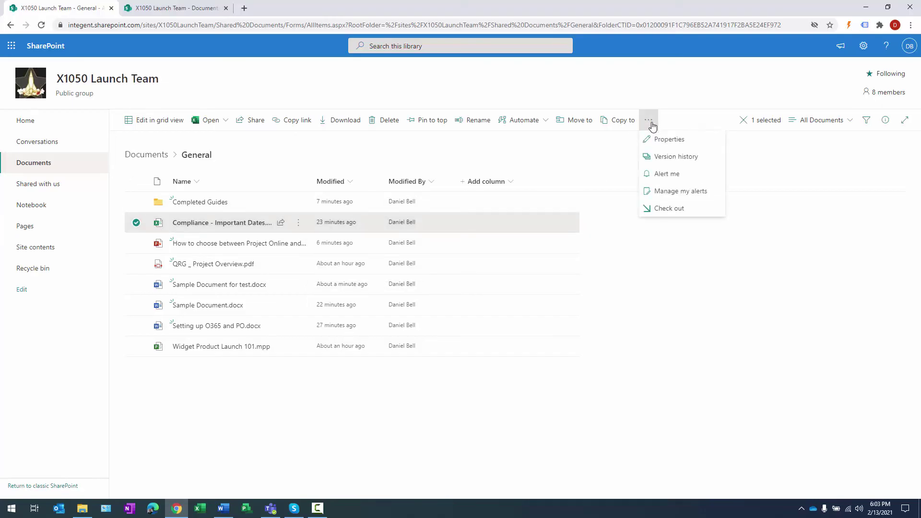
{"action": "left_click", "coordinate": [676, 159]}
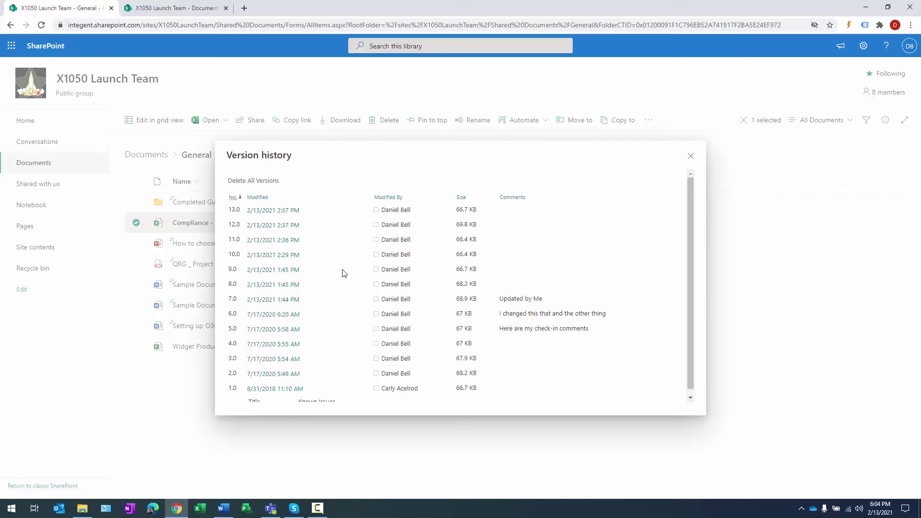
Step: Restore Compliance - Important Dates.xlsx to version 5.0
{"action": "mouse_move", "coordinate": [308, 256]}
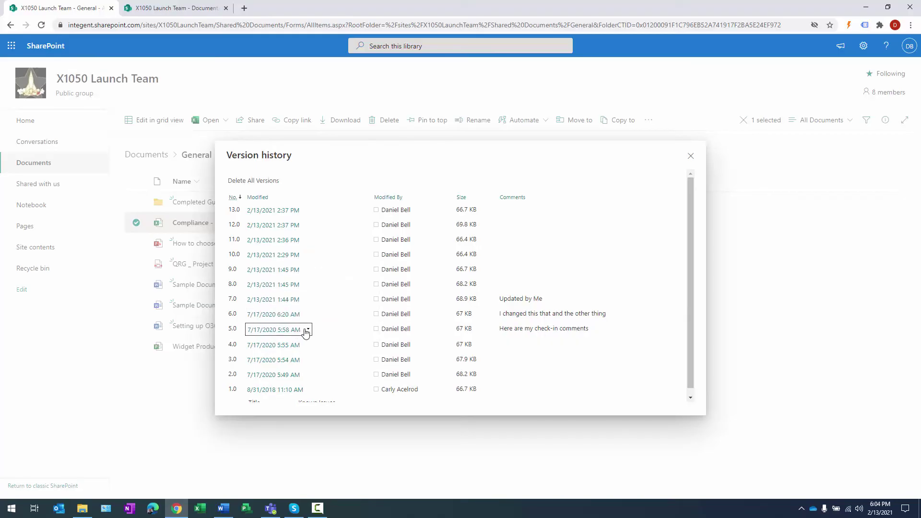
{"action": "left_click", "coordinate": [308, 331]}
{"action": "left_click", "coordinate": [269, 354]}
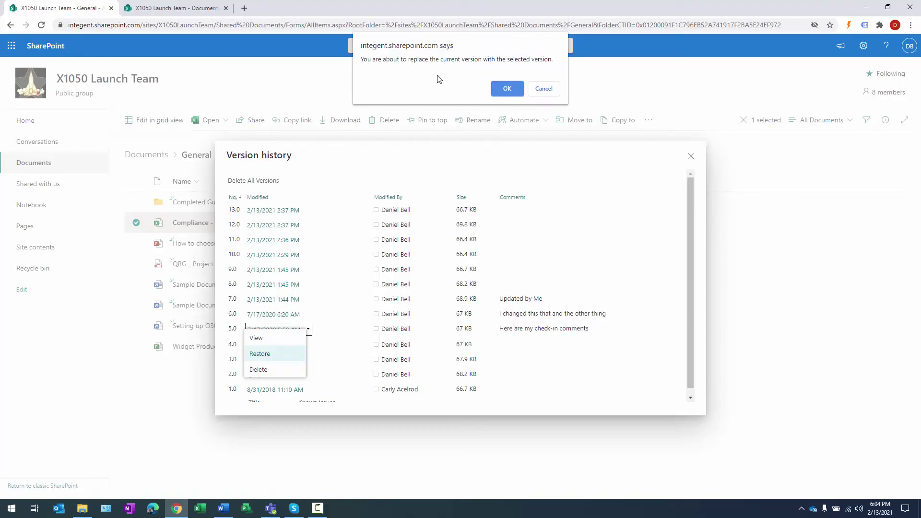
{"action": "left_click", "coordinate": [508, 89]}
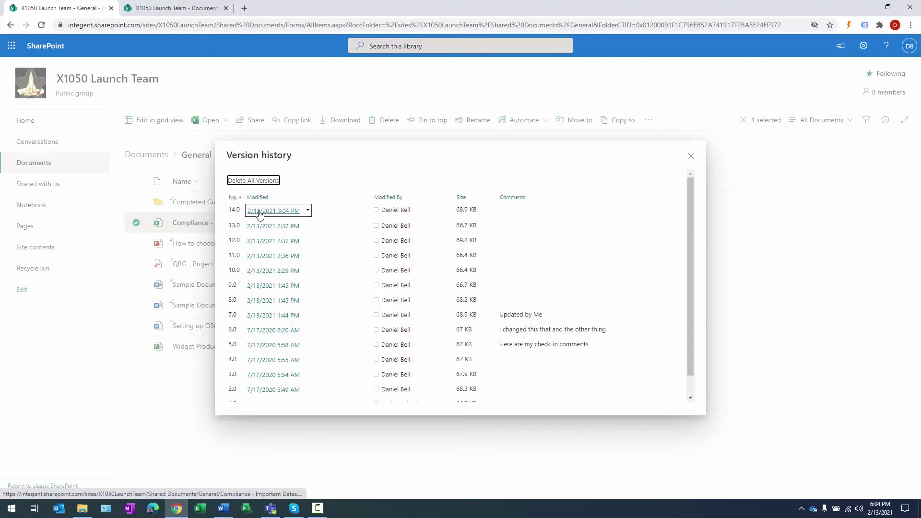
Step: Restore version 13.0 and close the version history
{"action": "left_click", "coordinate": [307, 225]}
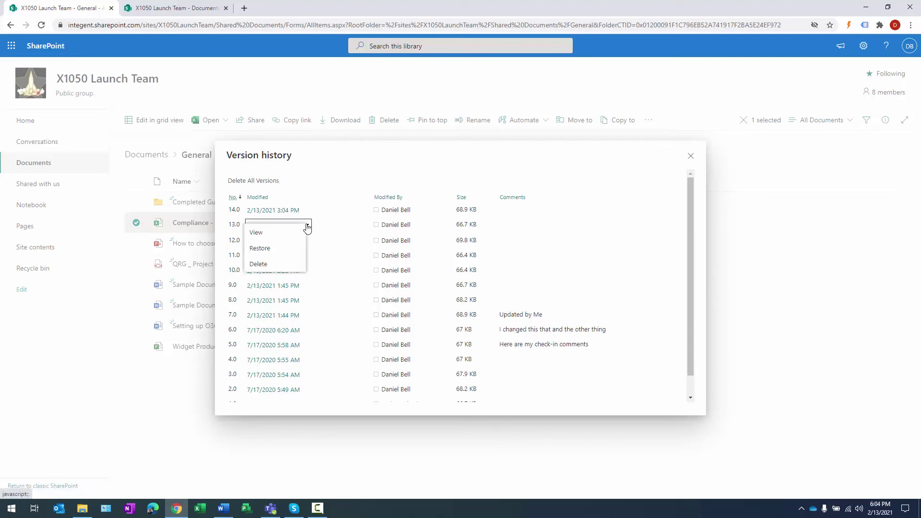
{"action": "left_click", "coordinate": [271, 248]}
{"action": "left_click", "coordinate": [507, 89]}
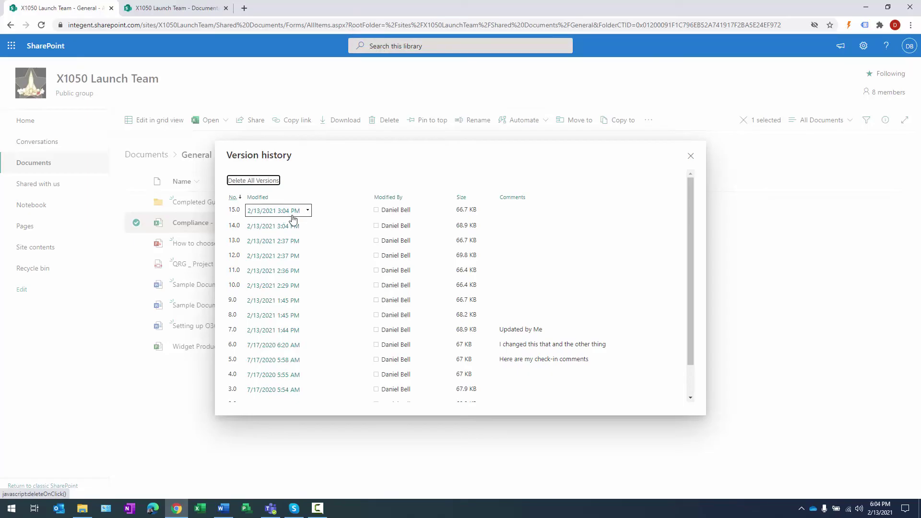
{"action": "left_click", "coordinate": [691, 156]}
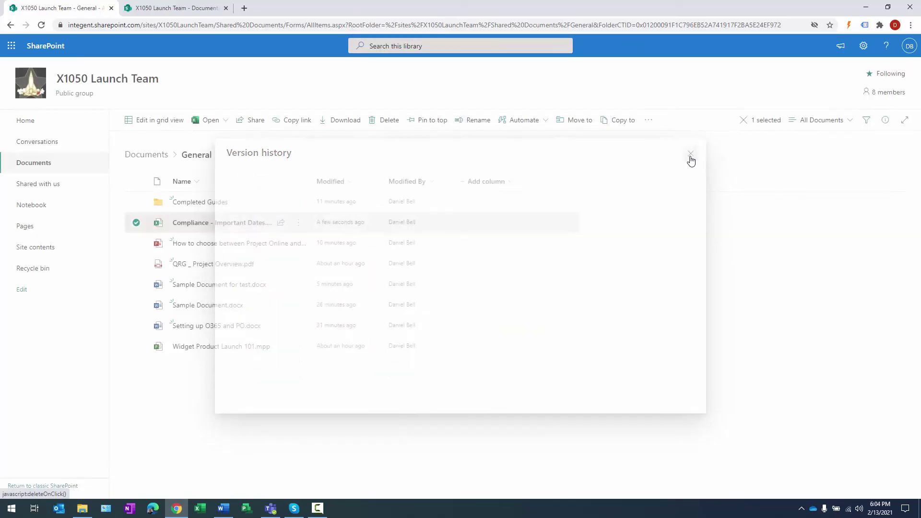